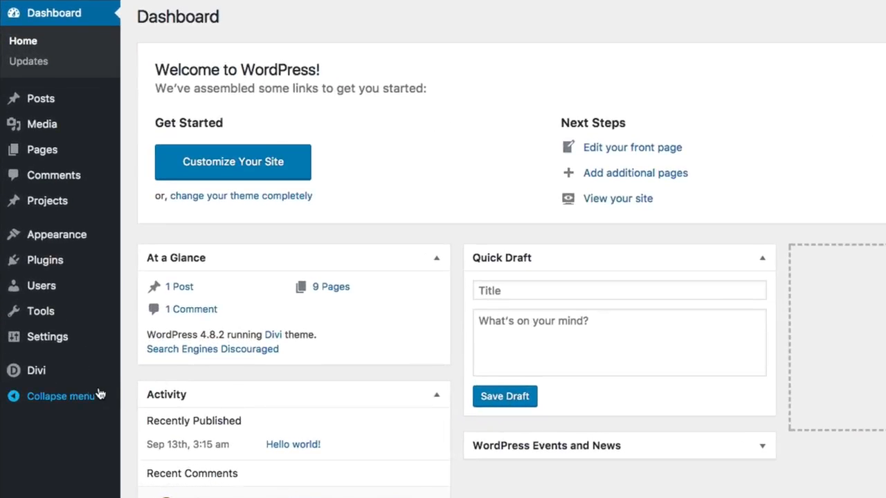
Open the Divi Theme Customizer and go to the Header Format settings under Header & Navigation
{"action": "mouse_move", "coordinate": [67, 387]}
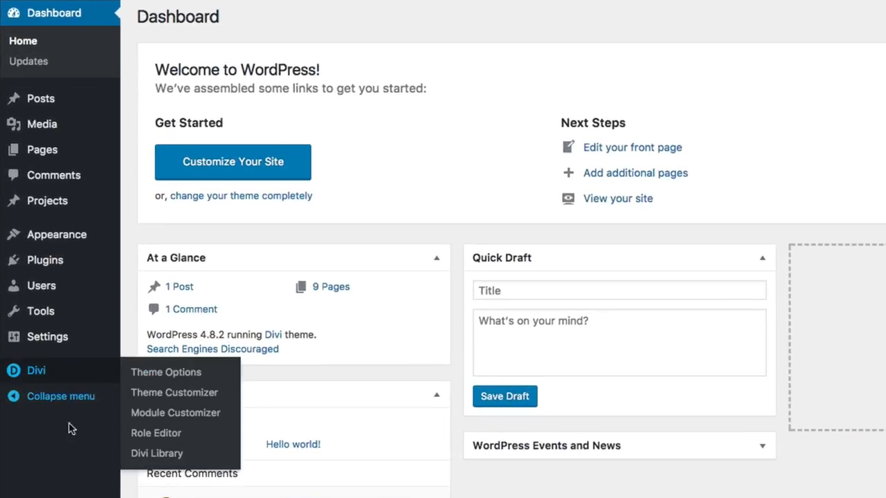
{"action": "mouse_move", "coordinate": [99, 382]}
{"action": "left_click", "coordinate": [174, 393]}
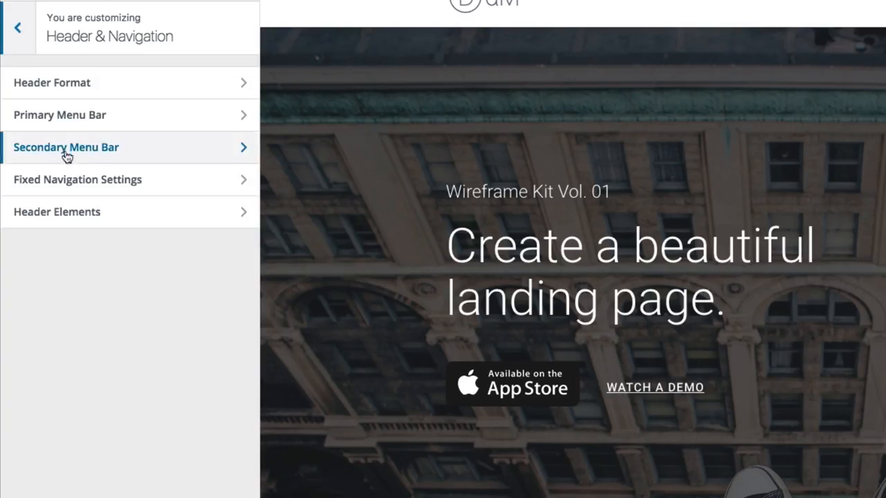
{"action": "left_click", "coordinate": [18, 35]}
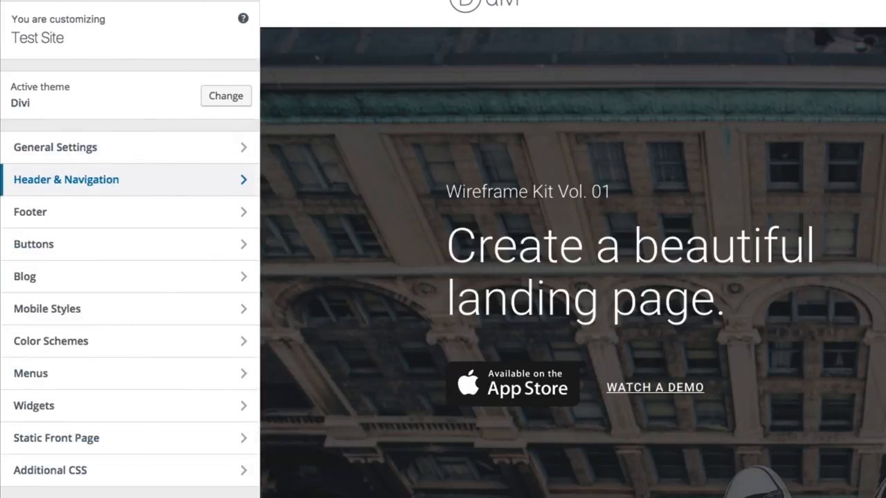
{"action": "left_click", "coordinate": [105, 189]}
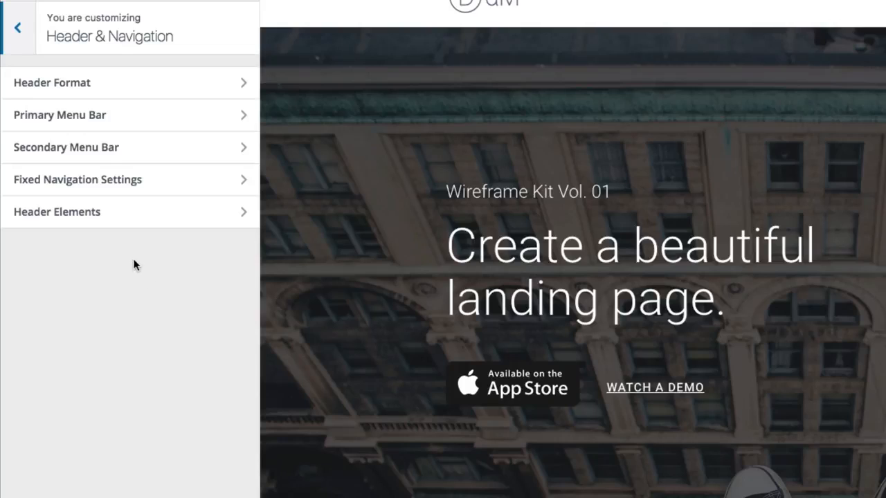
{"action": "left_click", "coordinate": [107, 98]}
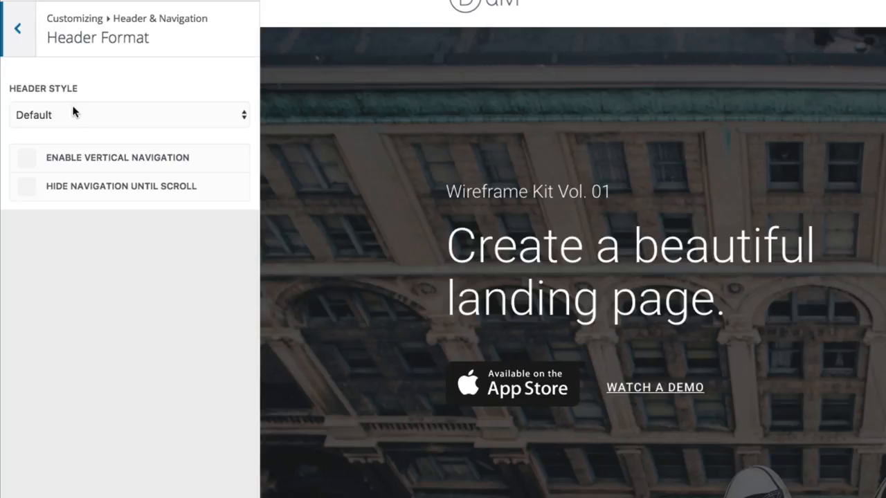
Set the header style to Centered, then to Centered Inline Logo
{"action": "left_click", "coordinate": [46, 114]}
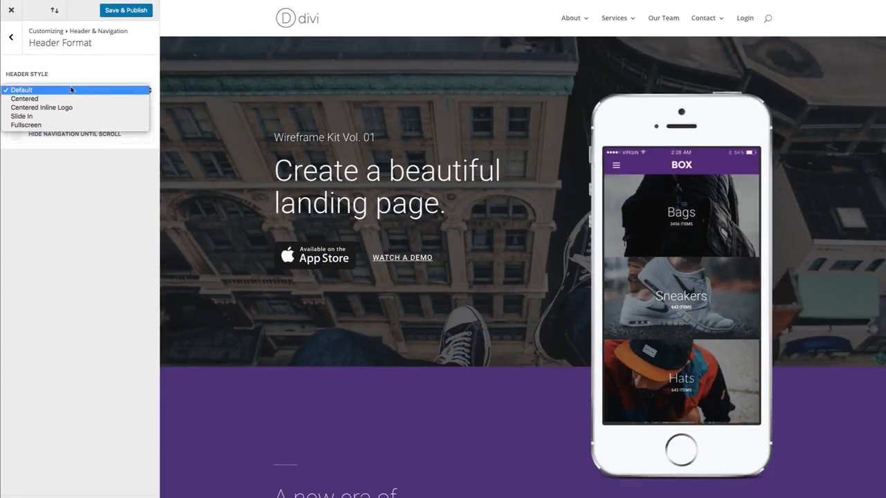
{"action": "left_click", "coordinate": [32, 100]}
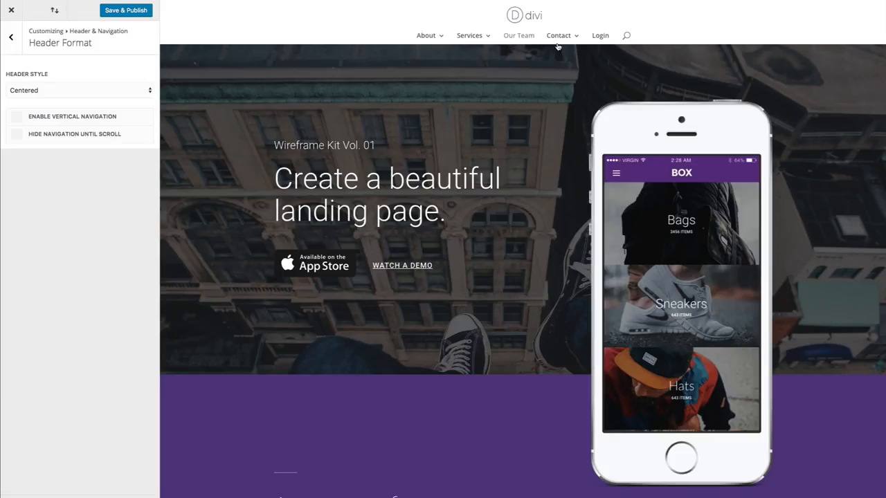
{"action": "left_click", "coordinate": [31, 91]}
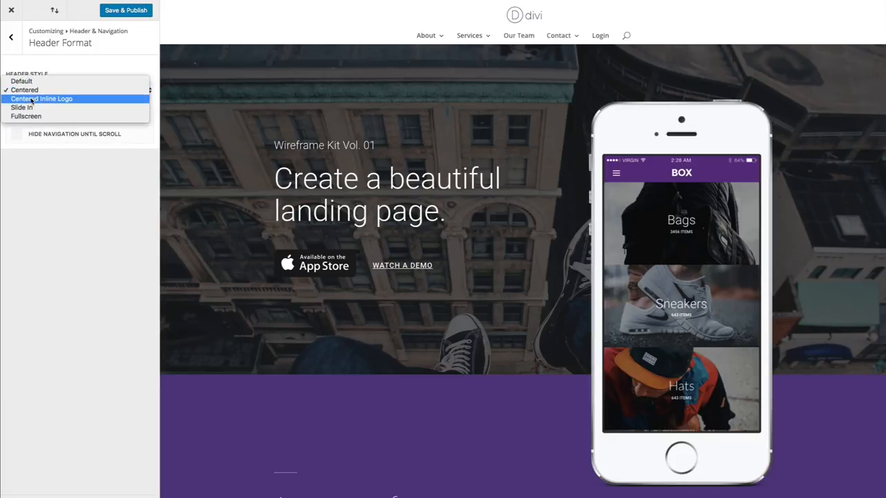
{"action": "left_click", "coordinate": [31, 100]}
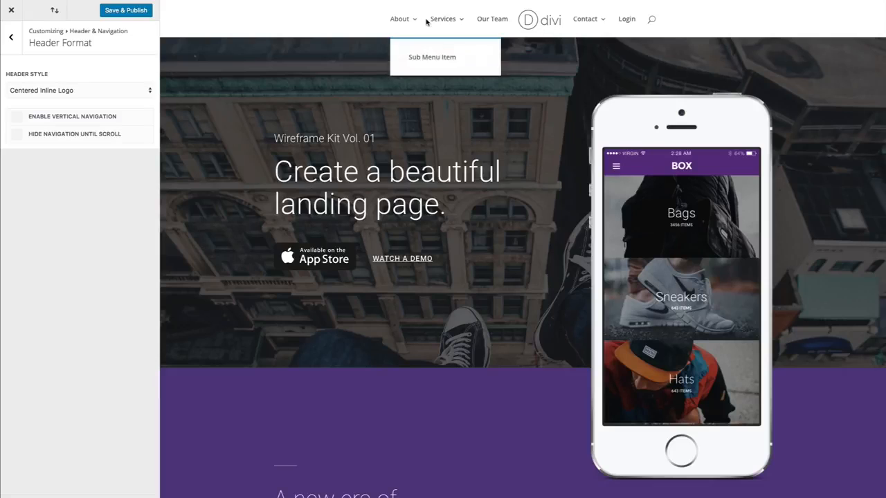
Switch the header style to Slide In and open and close its slide-in menu in the preview
{"action": "mouse_move", "coordinate": [582, 24]}
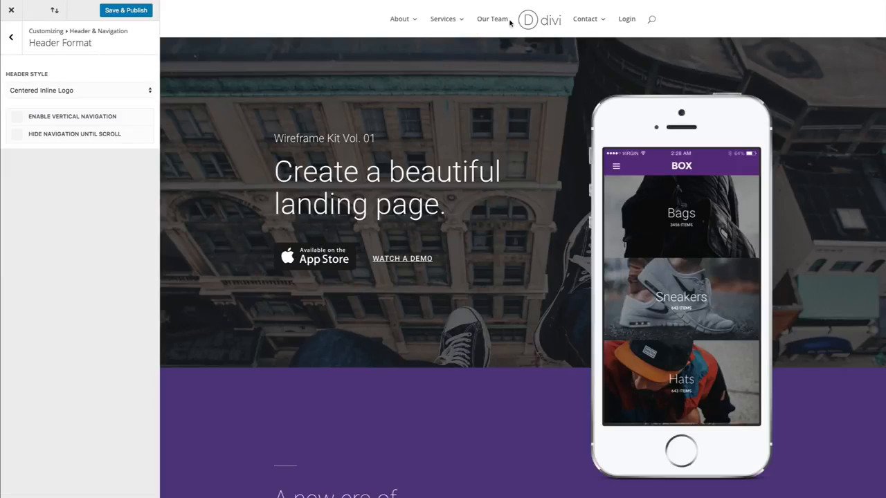
{"action": "mouse_move", "coordinate": [411, 25]}
{"action": "left_click", "coordinate": [55, 94]}
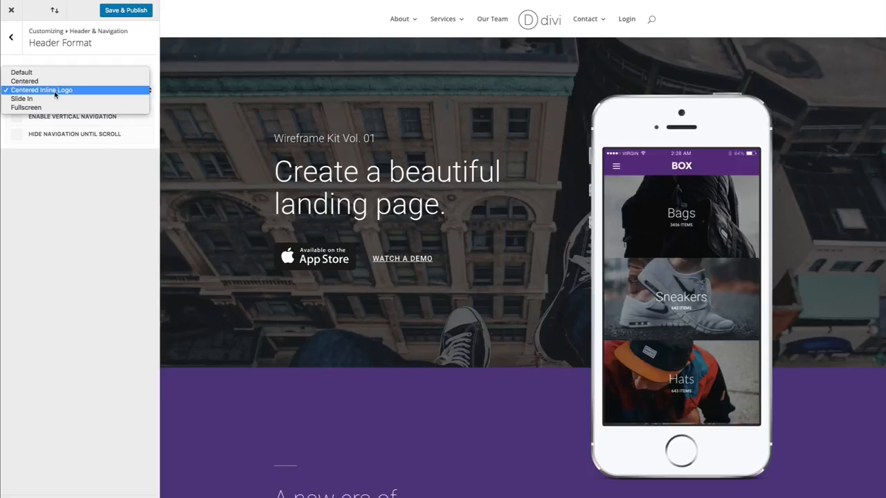
{"action": "left_click", "coordinate": [54, 98]}
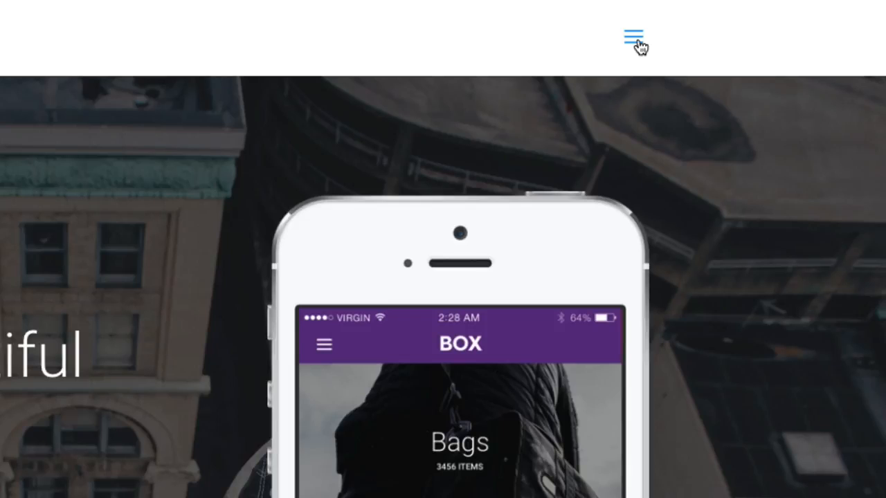
{"action": "left_click", "coordinate": [636, 39]}
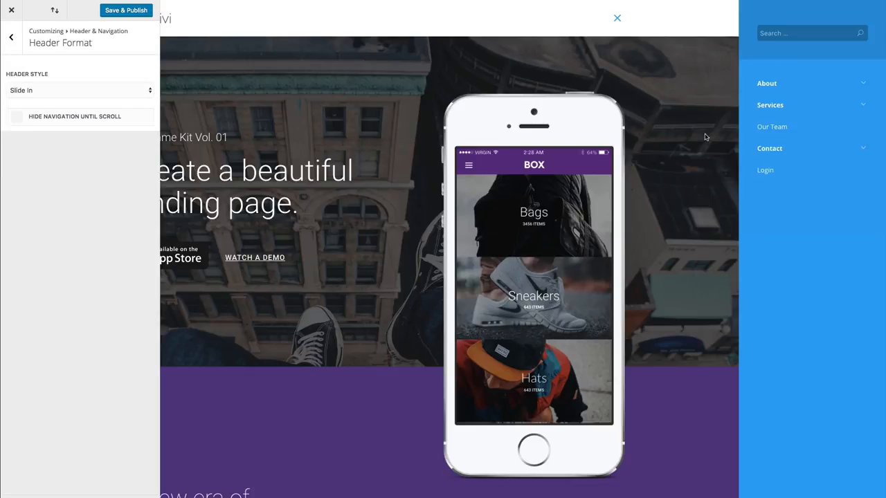
{"action": "left_click", "coordinate": [618, 20]}
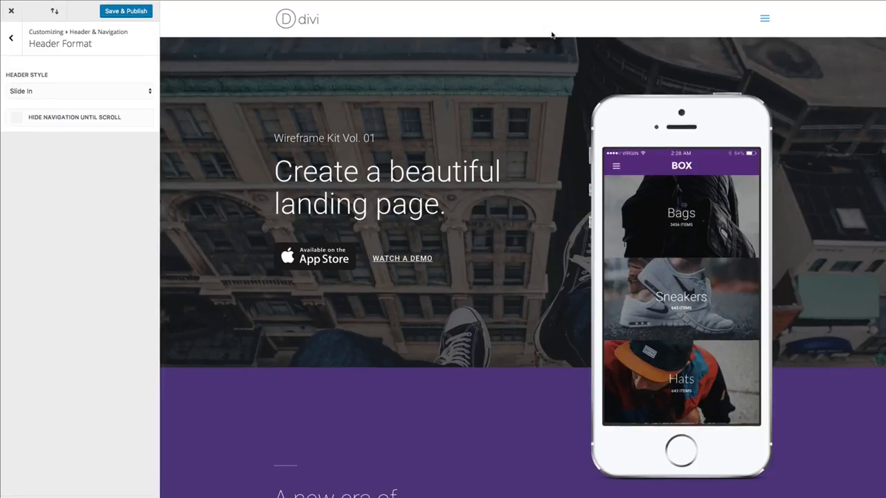
Switch the header style to Fullscreen and open and close its fullscreen menu in the preview
{"action": "left_click", "coordinate": [105, 94]}
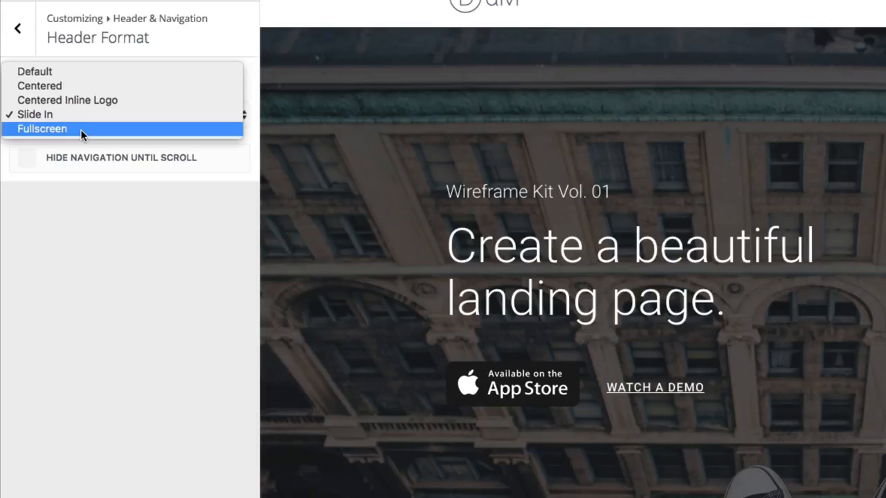
{"action": "left_click", "coordinate": [81, 130]}
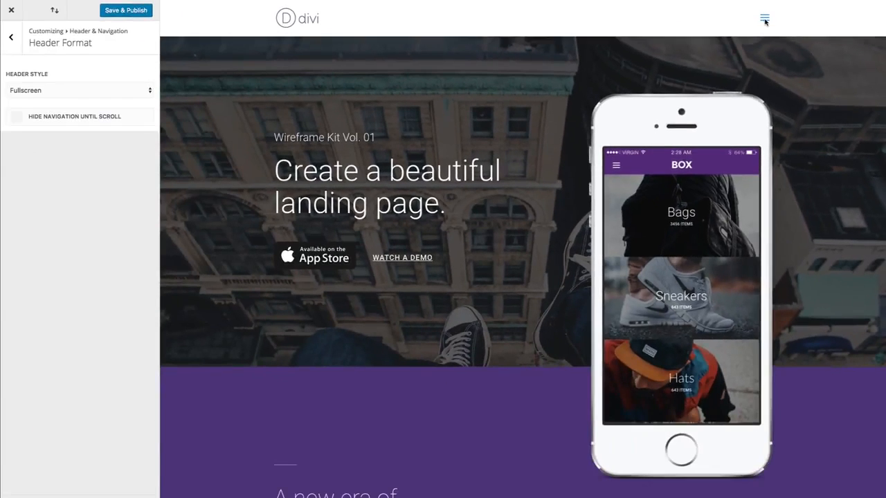
{"action": "left_click", "coordinate": [764, 20]}
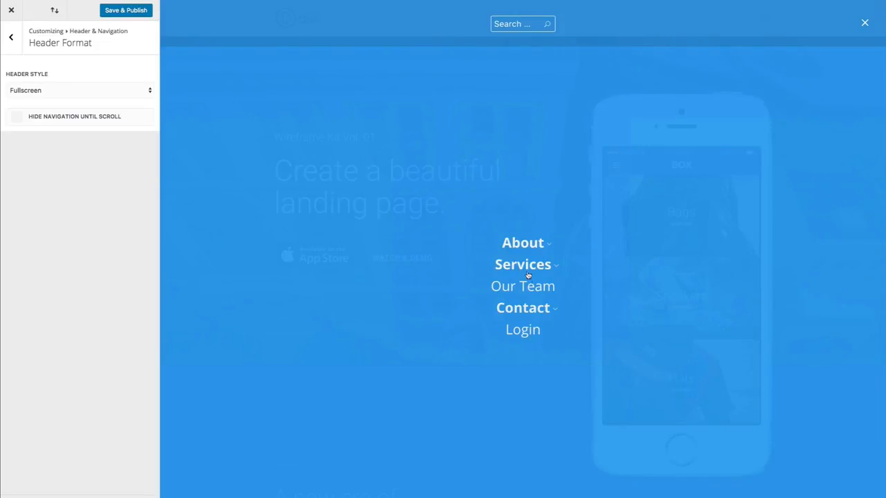
{"action": "left_click", "coordinate": [866, 24]}
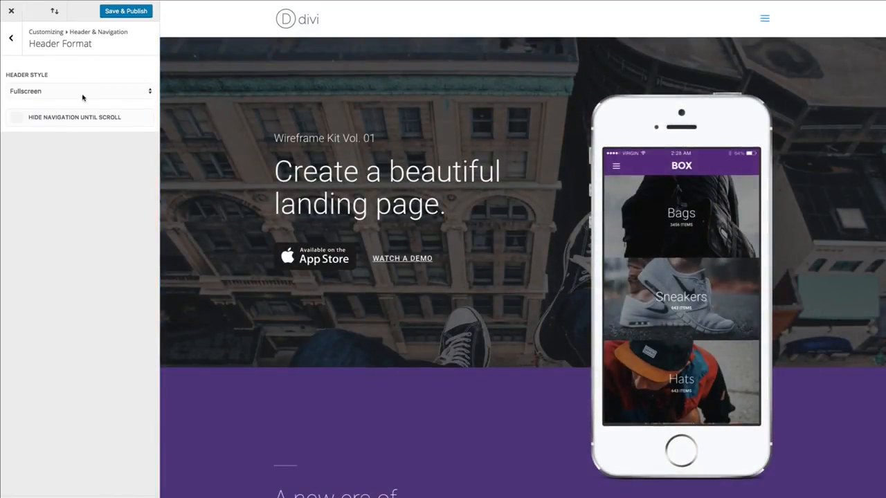
Switch the header style to Slide In, then back to Default
{"action": "left_click", "coordinate": [82, 97]}
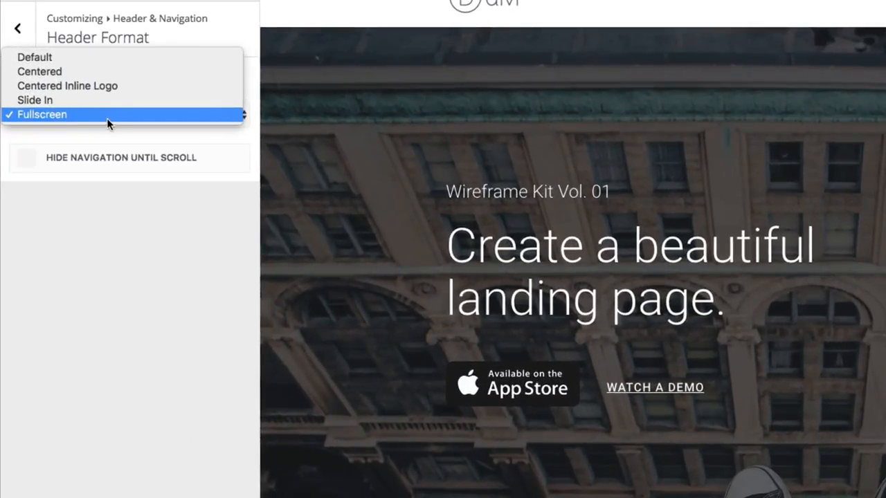
{"action": "left_click", "coordinate": [87, 94]}
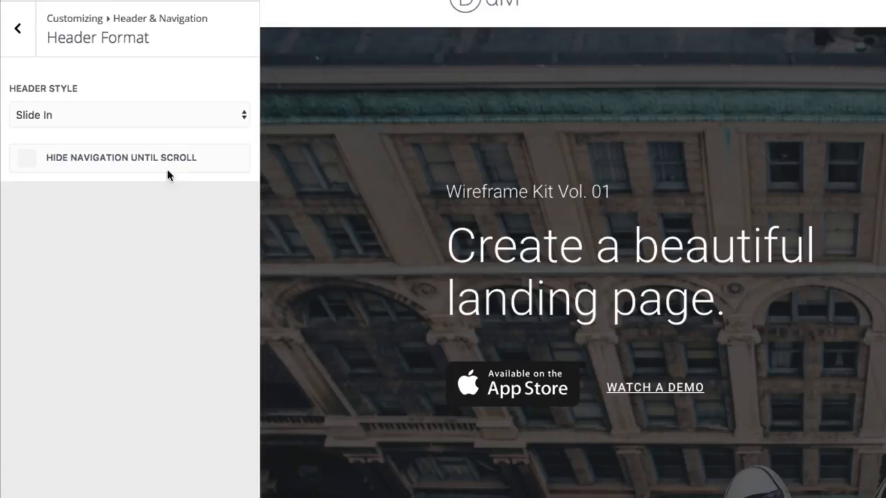
{"action": "left_click", "coordinate": [115, 117]}
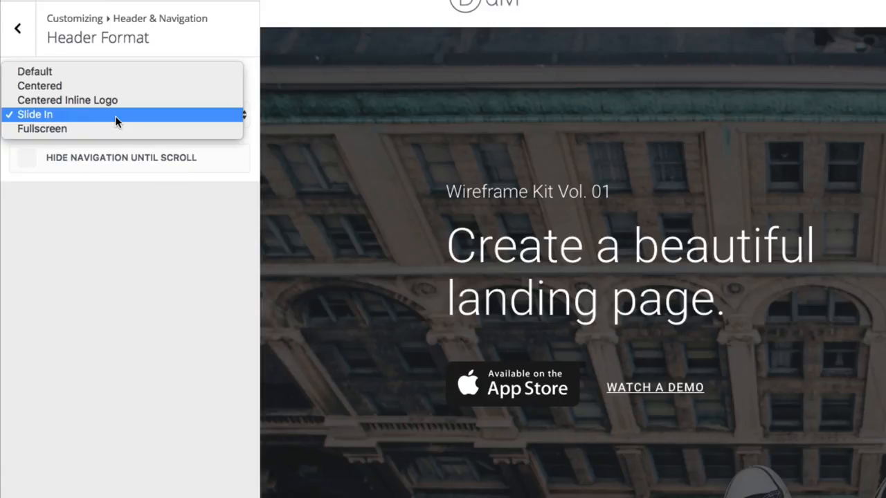
{"action": "left_click", "coordinate": [87, 74]}
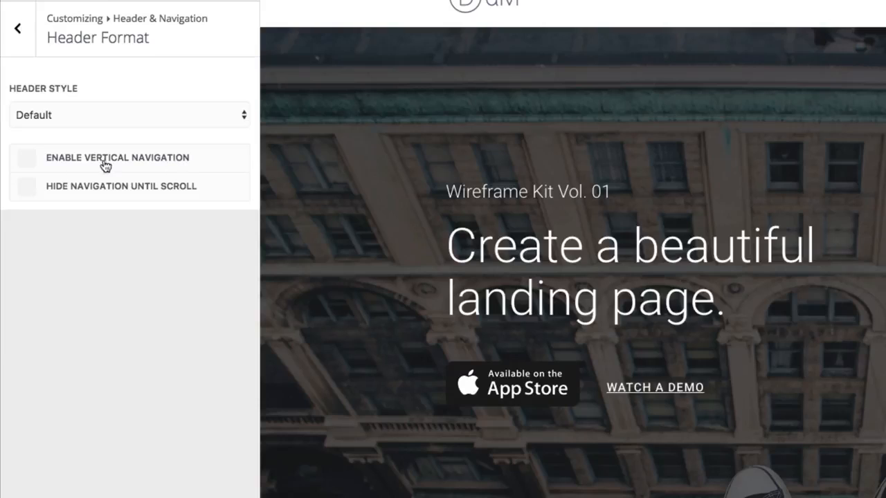
Switch the header style to Fullscreen, then back to Default
{"action": "left_click", "coordinate": [76, 115]}
{"action": "key", "text": "Escape"}
{"action": "left_click", "coordinate": [135, 186]}
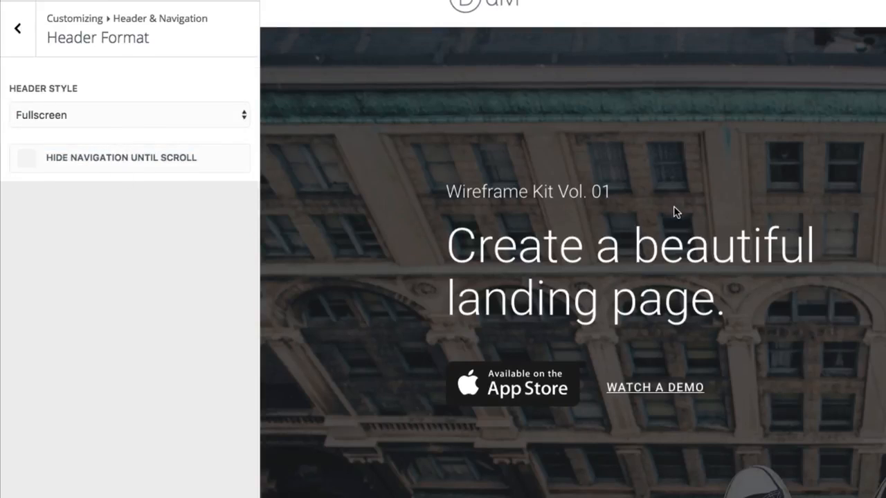
{"action": "left_click", "coordinate": [231, 123]}
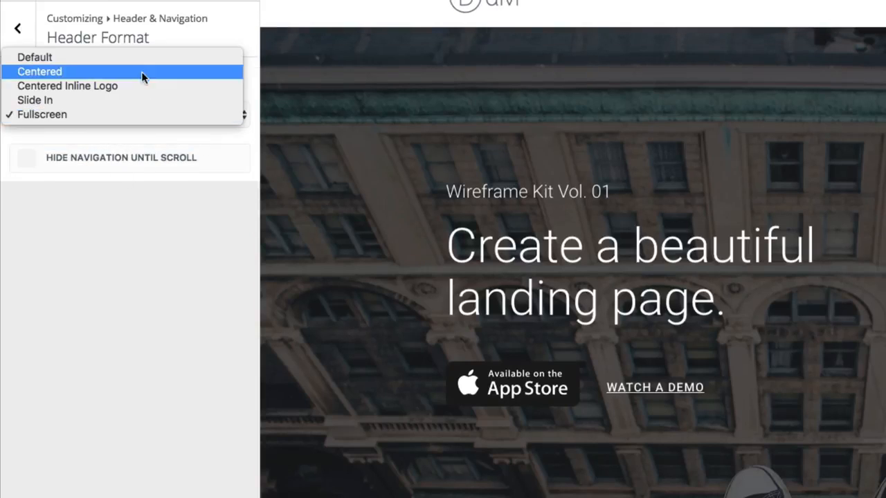
{"action": "left_click", "coordinate": [135, 61]}
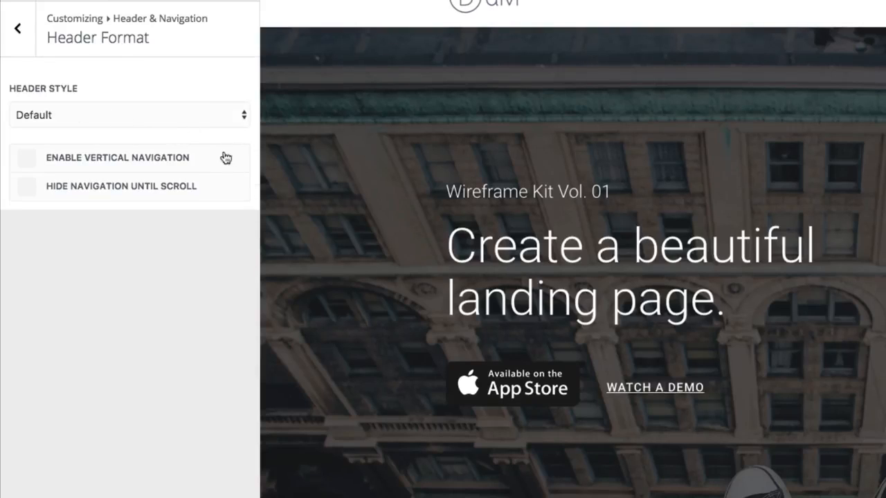
Enable vertical navigation for the header
{"action": "left_click", "coordinate": [27, 162]}
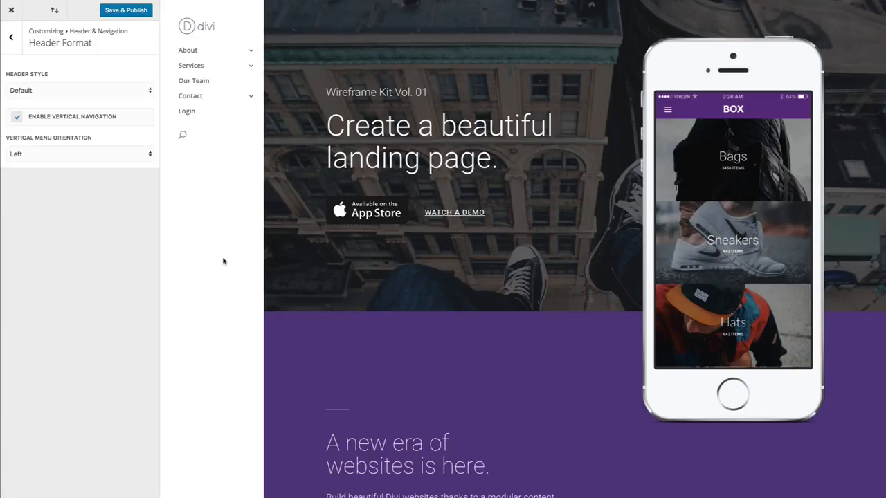
{"action": "scroll", "coordinate": [409, 277], "scroll_direction": "down", "scroll_amount": 1}
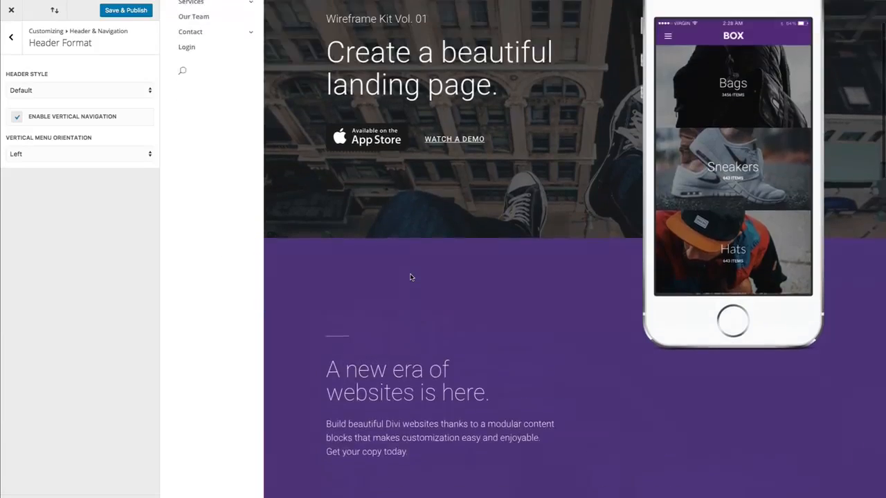
{"action": "scroll", "coordinate": [410, 277], "scroll_direction": "up", "scroll_amount": 1}
{"action": "scroll", "coordinate": [410, 276], "scroll_direction": "down", "scroll_amount": 1}
{"action": "scroll", "coordinate": [410, 277], "scroll_direction": "up", "scroll_amount": 1}
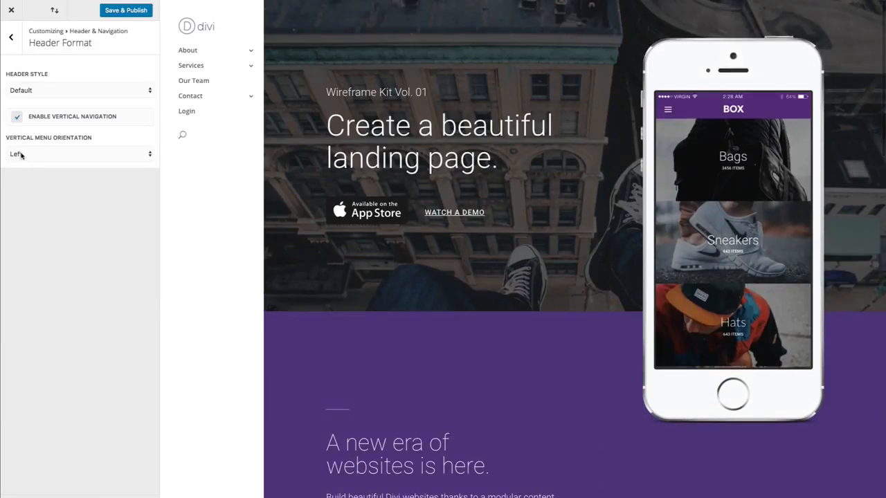
Set the vertical menu orientation to Right, then back to Left
{"action": "left_click", "coordinate": [30, 154]}
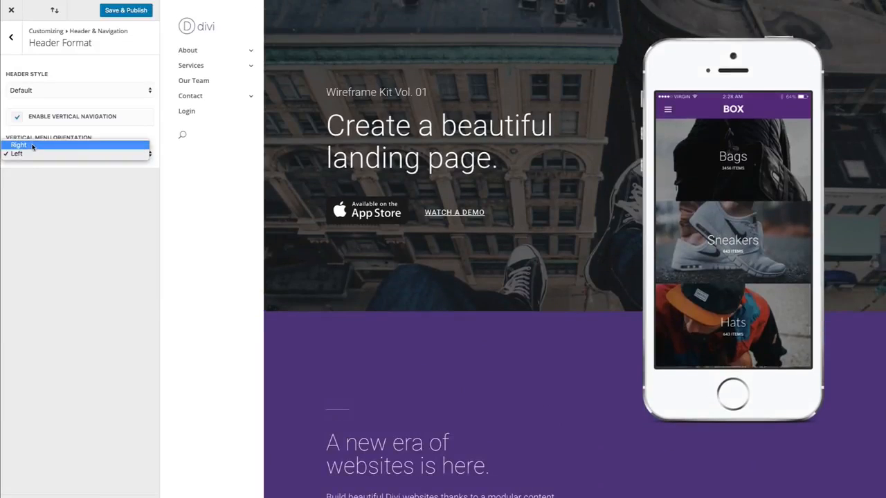
{"action": "left_click", "coordinate": [32, 146]}
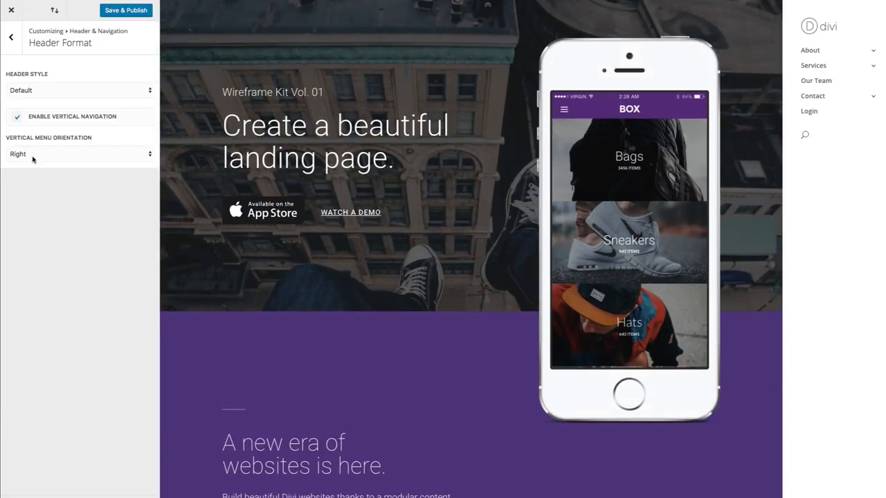
{"action": "left_click", "coordinate": [32, 158]}
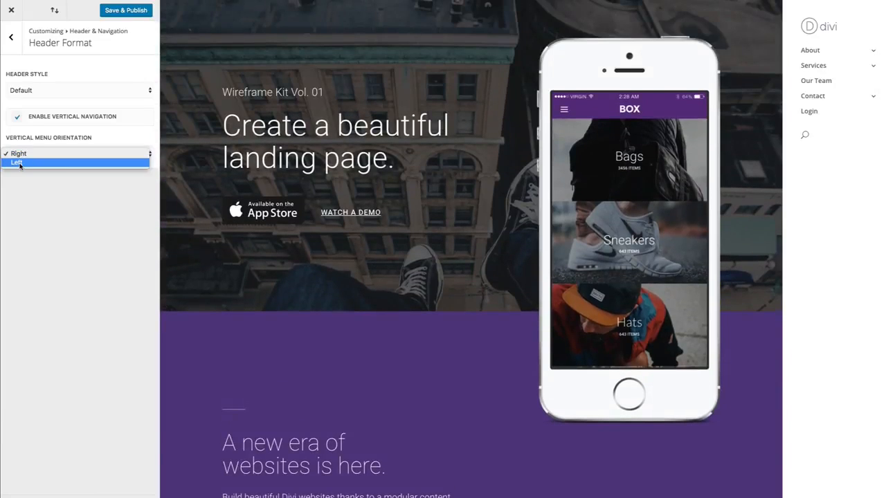
{"action": "left_click", "coordinate": [17, 163]}
Disable vertical navigation and open the Primary Menu Bar settings of Header & Navigation
{"action": "left_click", "coordinate": [18, 119]}
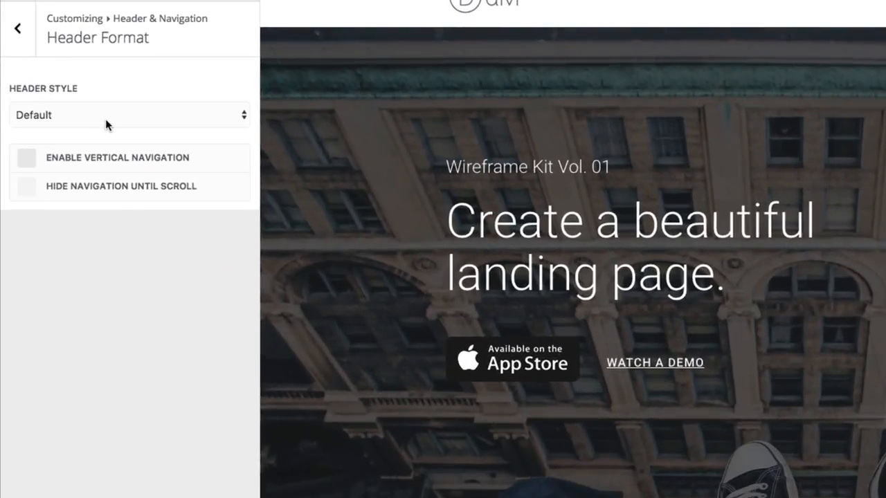
{"action": "left_click", "coordinate": [18, 40]}
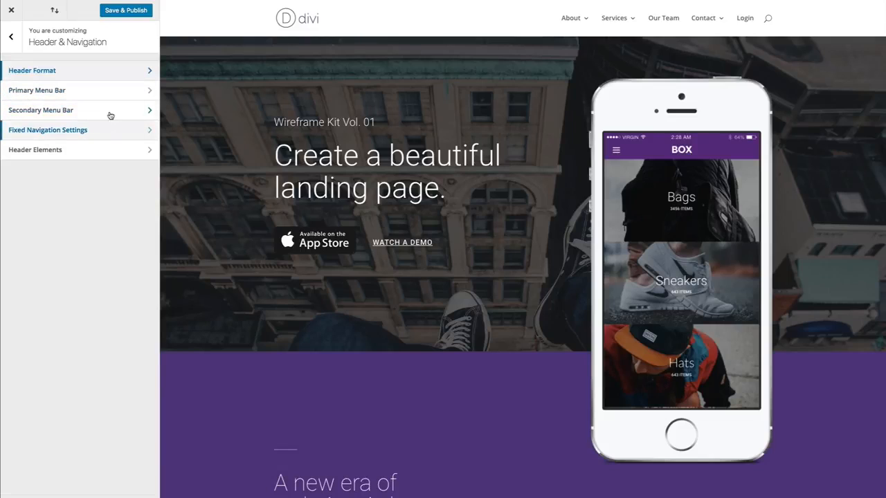
{"action": "left_click", "coordinate": [83, 90]}
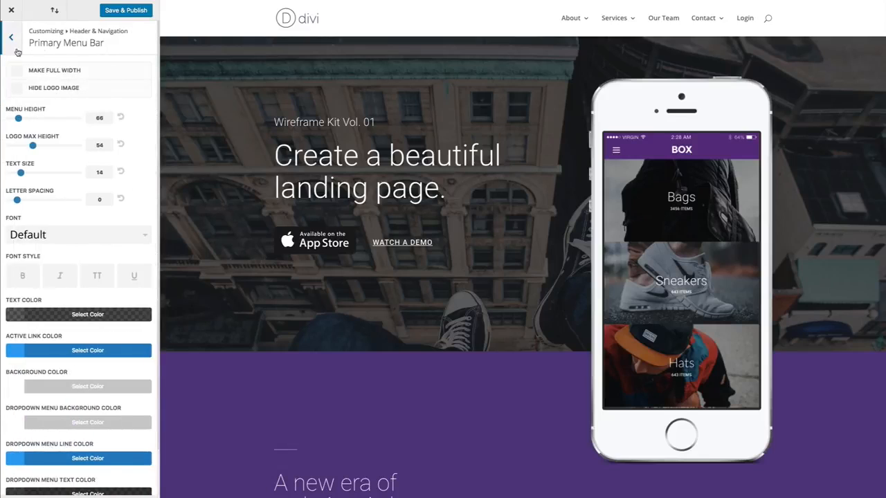
Enable Make Full Width for the primary menu bar, then disable it again
{"action": "scroll", "coordinate": [112, 254], "scroll_direction": "down", "scroll_amount": 1}
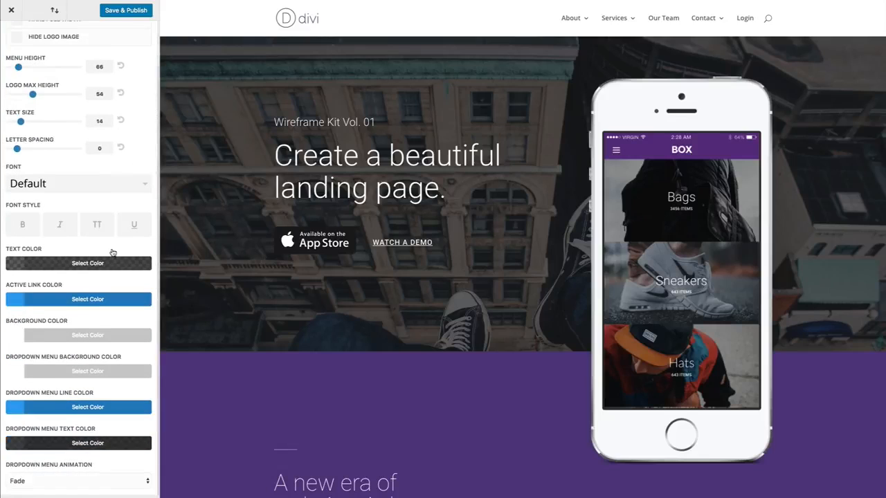
{"action": "scroll", "coordinate": [112, 253], "scroll_direction": "up", "scroll_amount": 1}
{"action": "scroll", "coordinate": [90, 304], "scroll_direction": "down", "scroll_amount": 1}
{"action": "scroll", "coordinate": [73, 308], "scroll_direction": "up", "scroll_amount": 1}
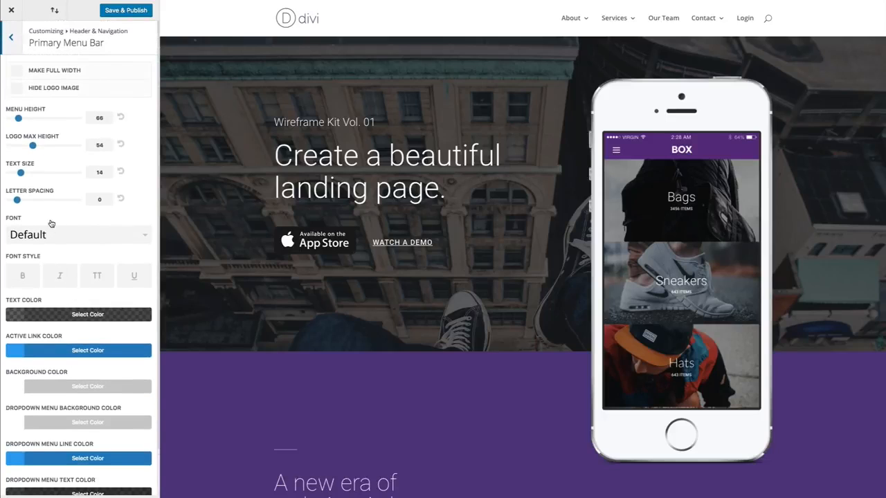
{"action": "left_click", "coordinate": [18, 73]}
{"action": "left_click", "coordinate": [17, 74]}
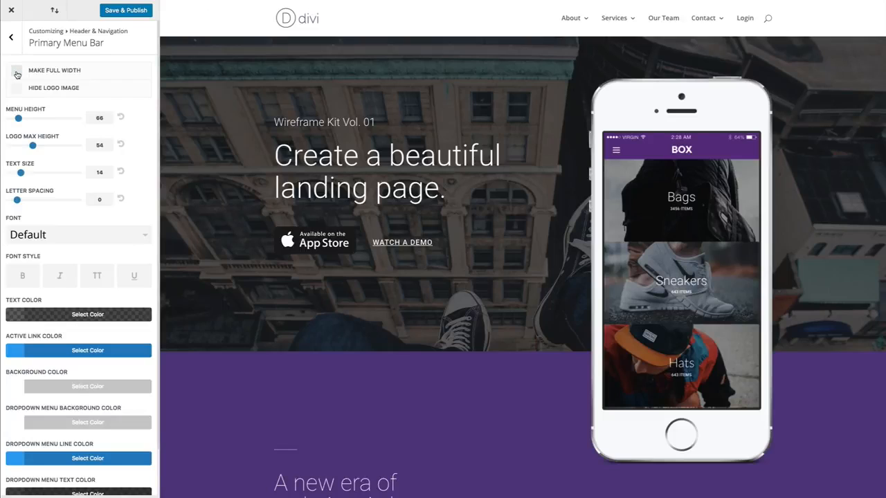
{"action": "left_click", "coordinate": [17, 74]}
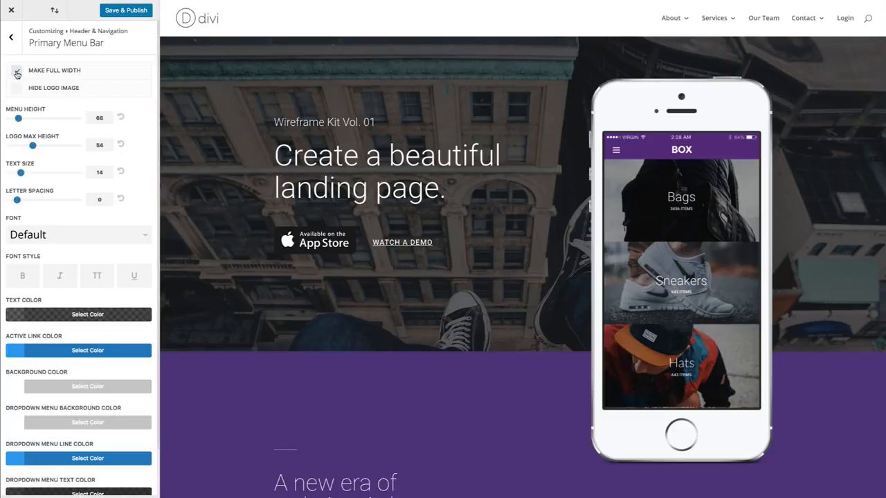
{"action": "left_click", "coordinate": [17, 73]}
{"action": "left_click", "coordinate": [17, 73]}
{"action": "mouse_move", "coordinate": [743, 28]}
{"action": "left_click", "coordinate": [17, 75]}
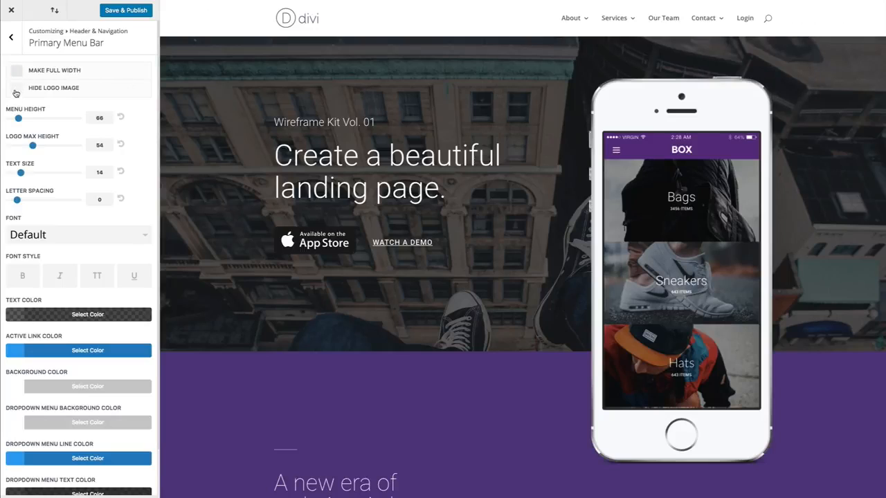
Enable Hide Logo Image for the primary menu bar, then disable it again
{"action": "left_click", "coordinate": [16, 90]}
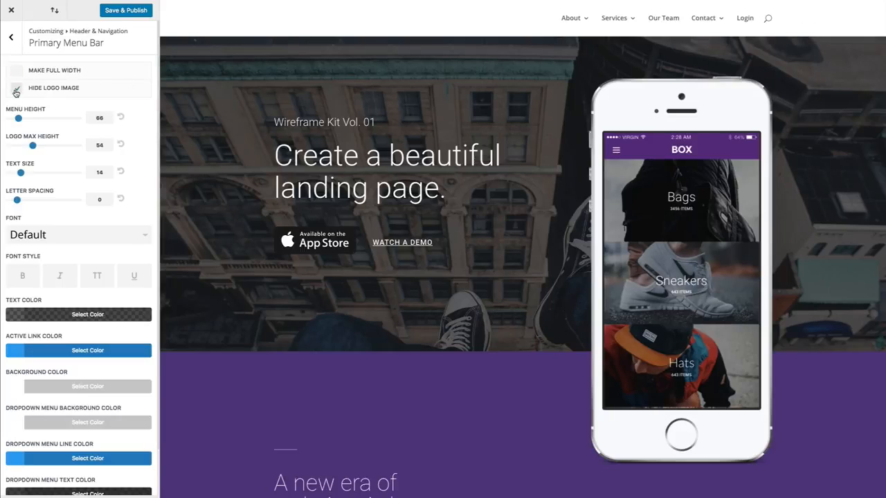
{"action": "left_click", "coordinate": [16, 91]}
{"action": "left_click", "coordinate": [16, 91]}
{"action": "left_click", "coordinate": [16, 90]}
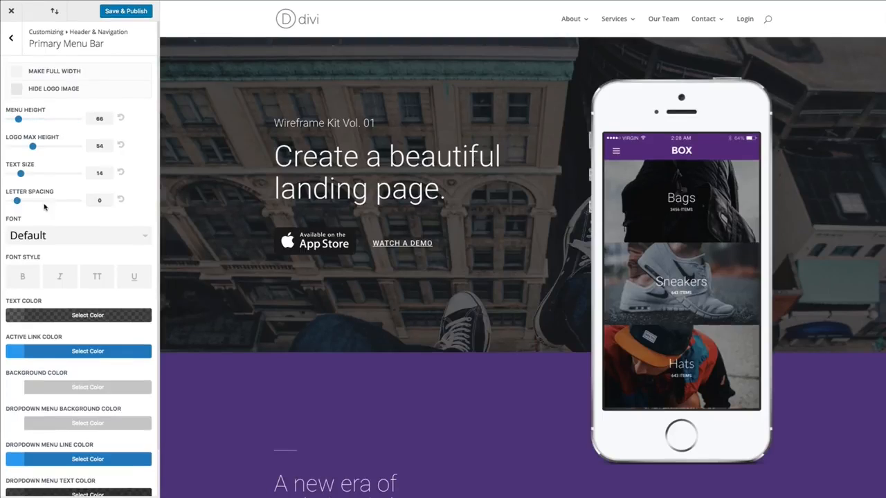
Set the primary menu height to 92
{"action": "left_click", "coordinate": [18, 120]}
{"action": "left_click_drag", "start_coordinate": [19, 119], "coordinate": [30, 149]}
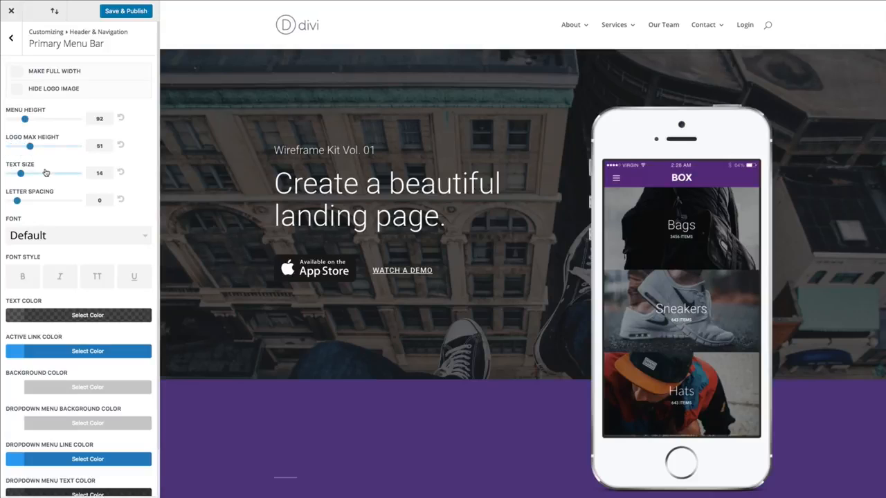
Set the menu text size to 20 and the letter spacing to 1
{"action": "scroll", "coordinate": [36, 173], "scroll_direction": "down", "scroll_amount": 1}
{"action": "left_click_drag", "start_coordinate": [24, 163], "coordinate": [55, 161]}
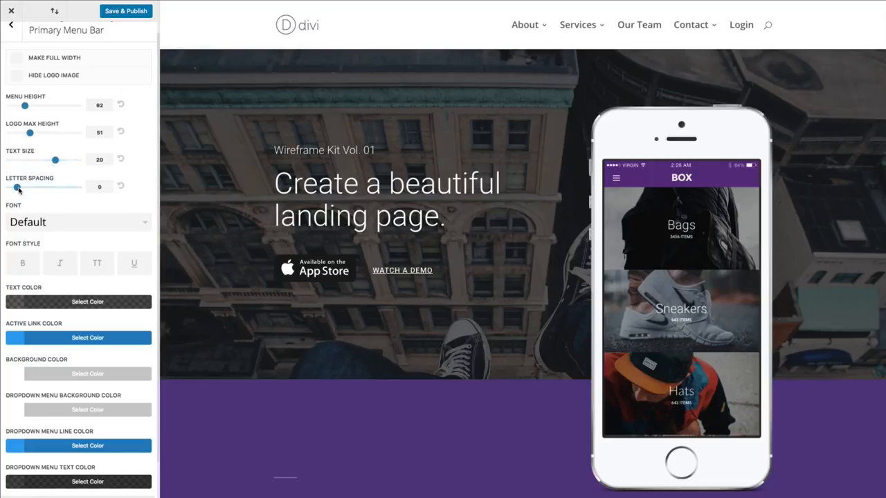
{"action": "left_click_drag", "start_coordinate": [18, 188], "coordinate": [25, 188]}
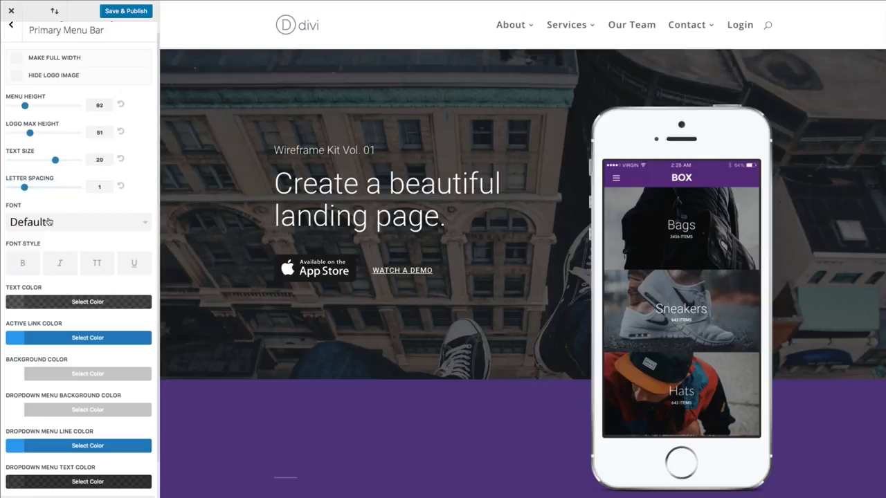
Set the primary menu font to Open Sans
{"action": "scroll", "coordinate": [47, 220], "scroll_direction": "down", "scroll_amount": 1}
{"action": "left_click", "coordinate": [92, 198]}
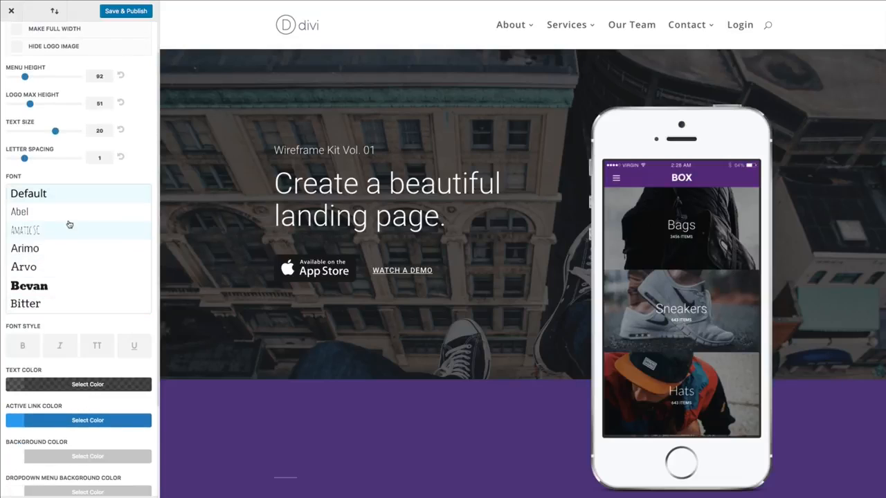
{"action": "scroll", "coordinate": [52, 319], "scroll_direction": "down", "scroll_amount": 3}
{"action": "scroll", "coordinate": [68, 149], "scroll_direction": "down", "scroll_amount": 2}
{"action": "scroll", "coordinate": [68, 149], "scroll_direction": "down", "scroll_amount": 15}
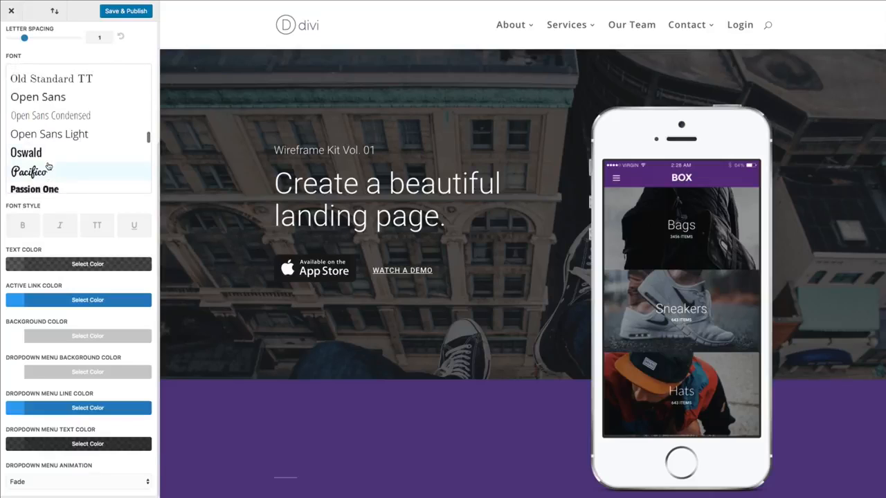
{"action": "scroll", "coordinate": [69, 162], "scroll_direction": "up", "scroll_amount": 2}
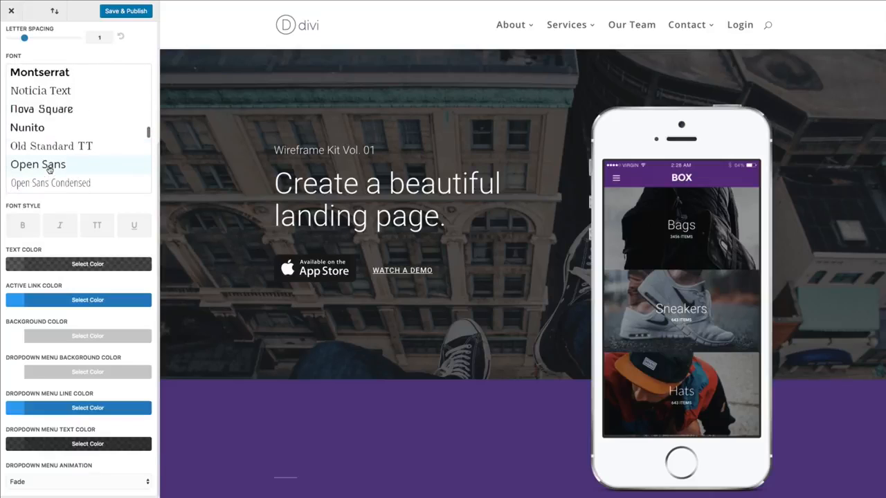
{"action": "left_click", "coordinate": [50, 170]}
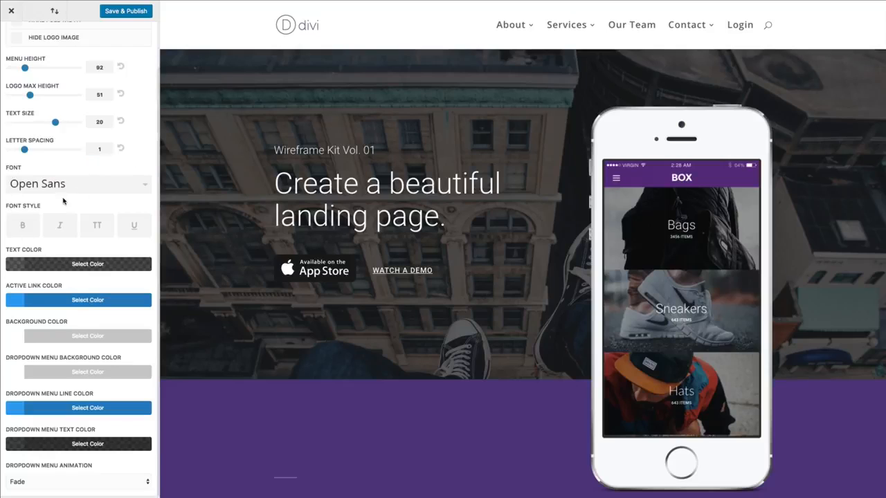
Turn on bold and italic font styles for the menu, then turn both off again
{"action": "left_click", "coordinate": [22, 227]}
{"action": "left_click", "coordinate": [60, 229]}
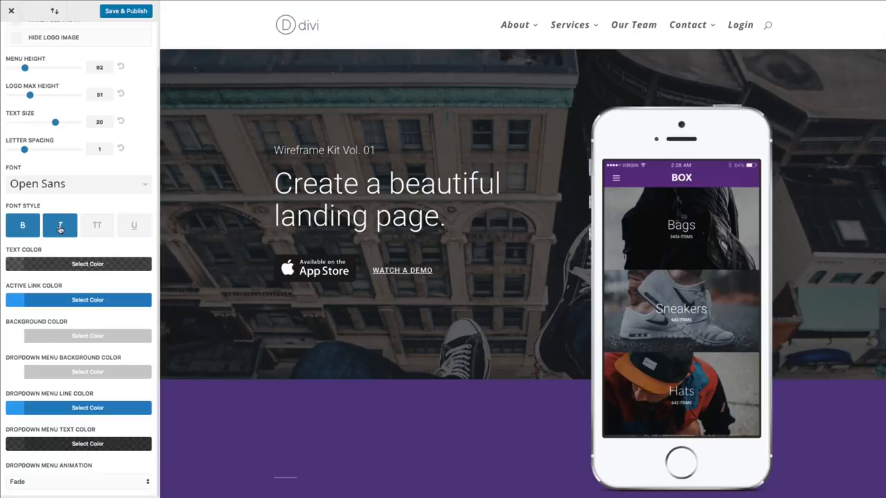
{"action": "left_click", "coordinate": [60, 228]}
{"action": "left_click", "coordinate": [22, 227]}
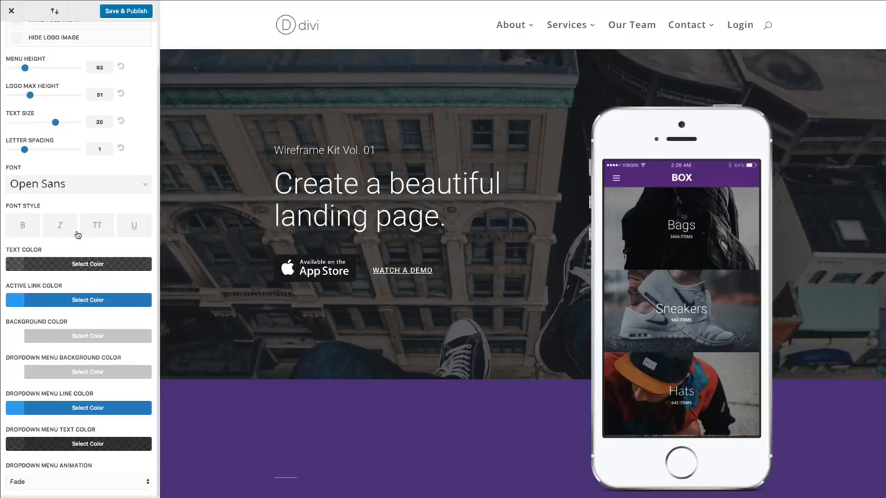
Set the primary menu text color to the purple swatch
{"action": "scroll", "coordinate": [75, 231], "scroll_direction": "up", "scroll_amount": 1}
{"action": "scroll", "coordinate": [76, 236], "scroll_direction": "down", "scroll_amount": 1}
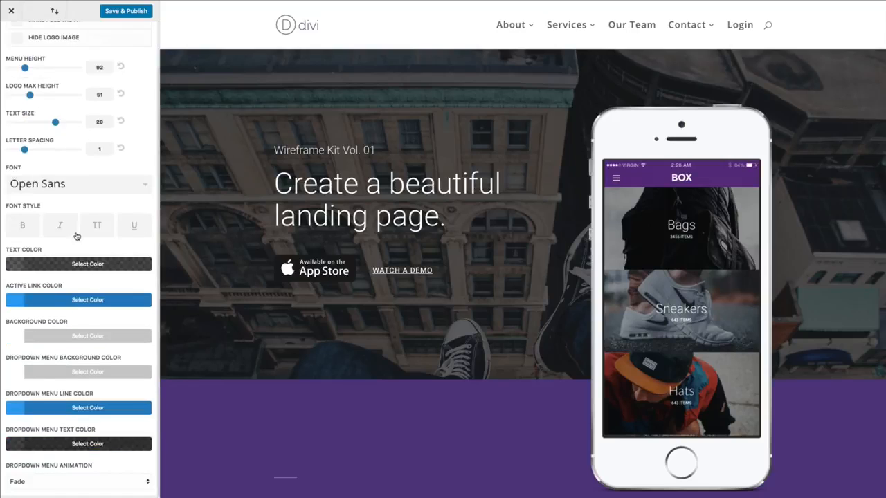
{"action": "left_click", "coordinate": [53, 266]}
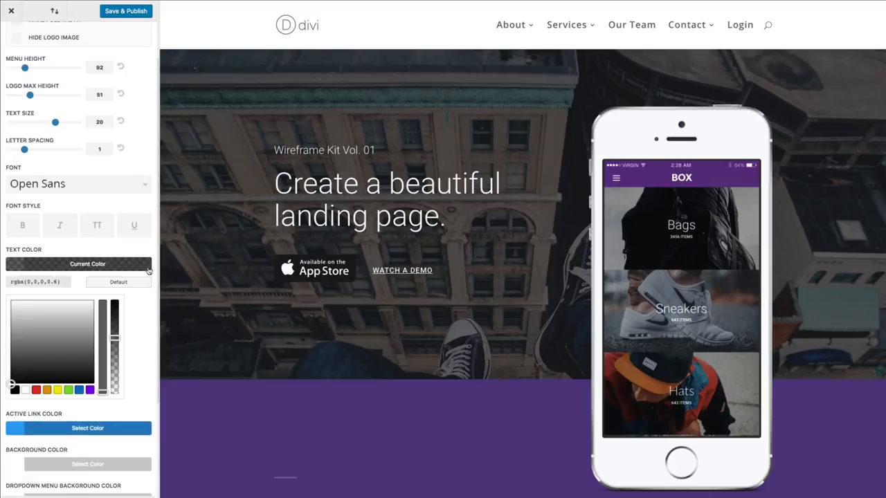
{"action": "scroll", "coordinate": [115, 298], "scroll_direction": "down", "scroll_amount": 1}
{"action": "scroll", "coordinate": [115, 305], "scroll_direction": "down", "scroll_amount": 1}
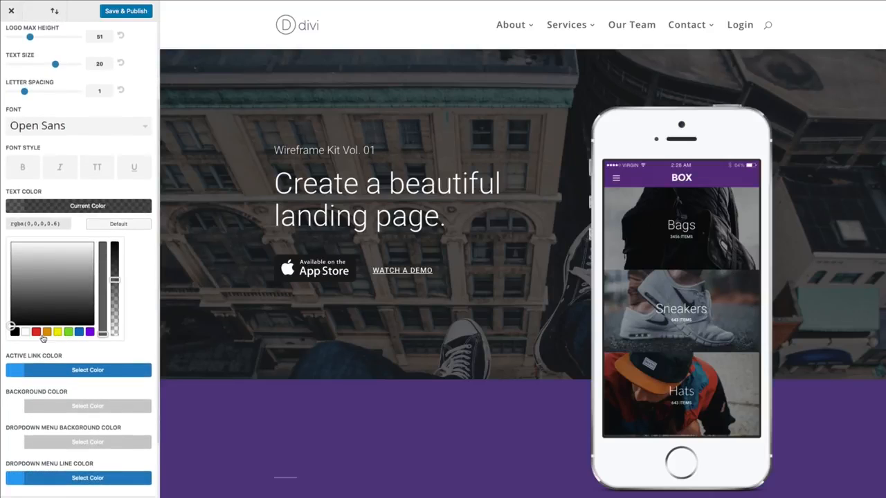
{"action": "left_click", "coordinate": [38, 335]}
{"action": "left_click", "coordinate": [91, 333]}
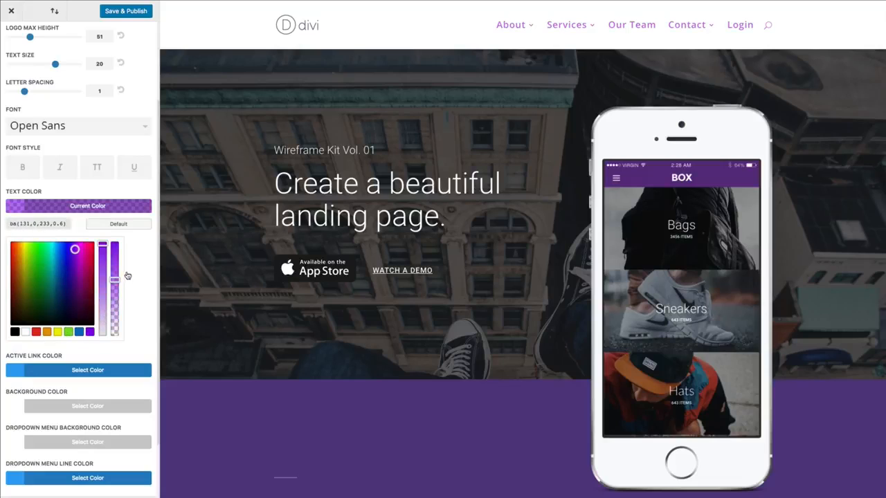
Set the menu background color to black, then reset it to default
{"action": "scroll", "coordinate": [76, 307], "scroll_direction": "down", "scroll_amount": 3}
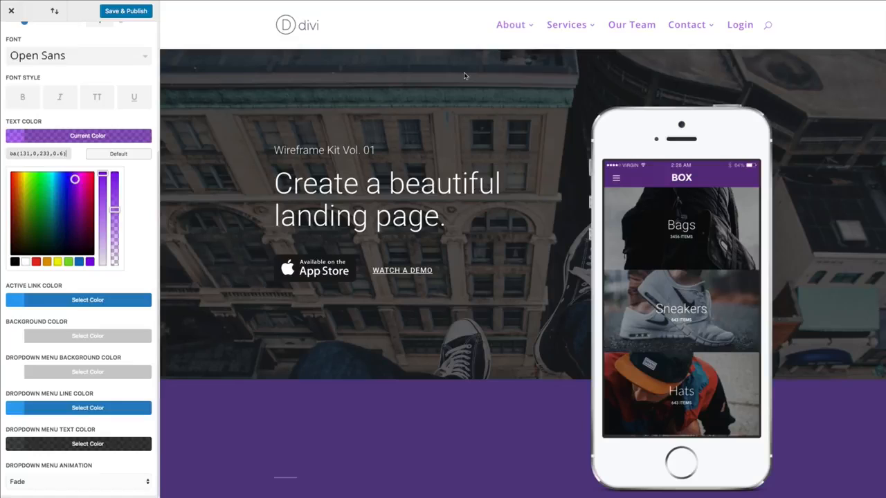
{"action": "mouse_move", "coordinate": [509, 37]}
{"action": "left_click", "coordinate": [54, 340]}
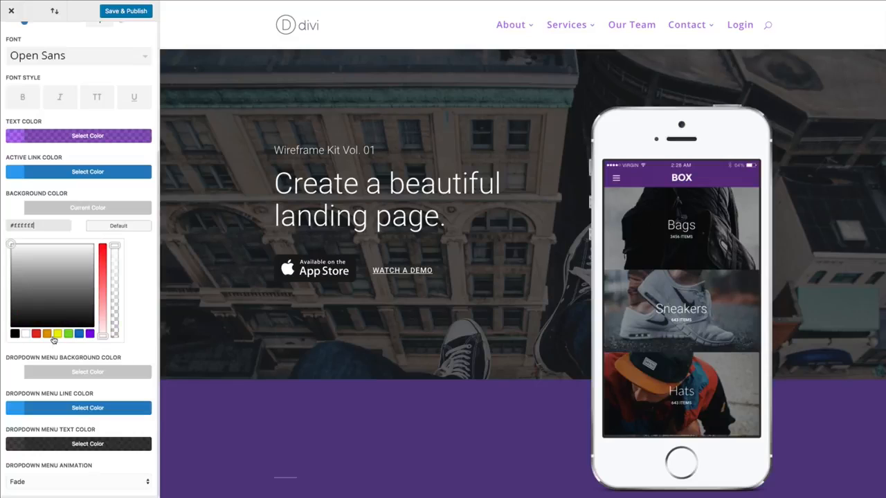
{"action": "left_click", "coordinate": [19, 335]}
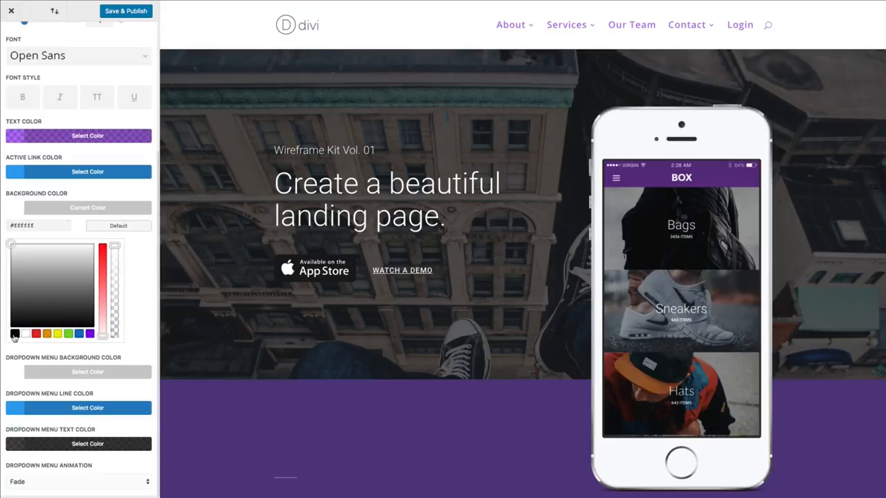
{"action": "mouse_move", "coordinate": [541, 43]}
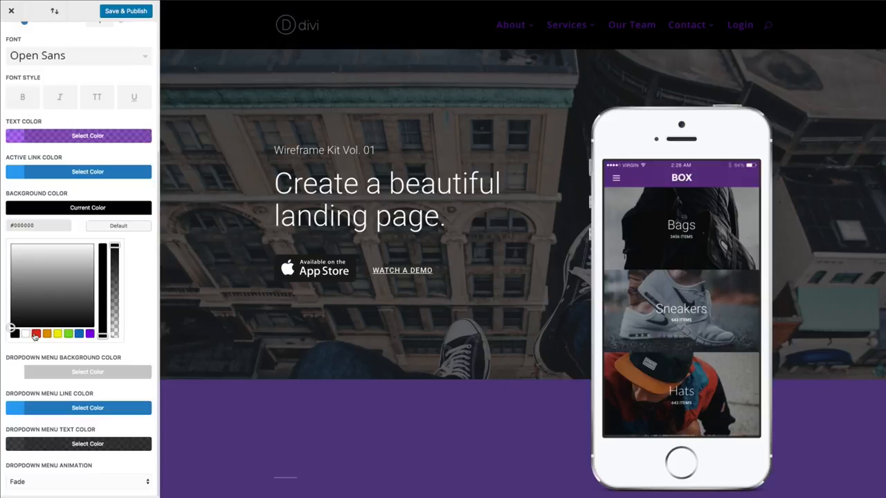
{"action": "left_click", "coordinate": [111, 226]}
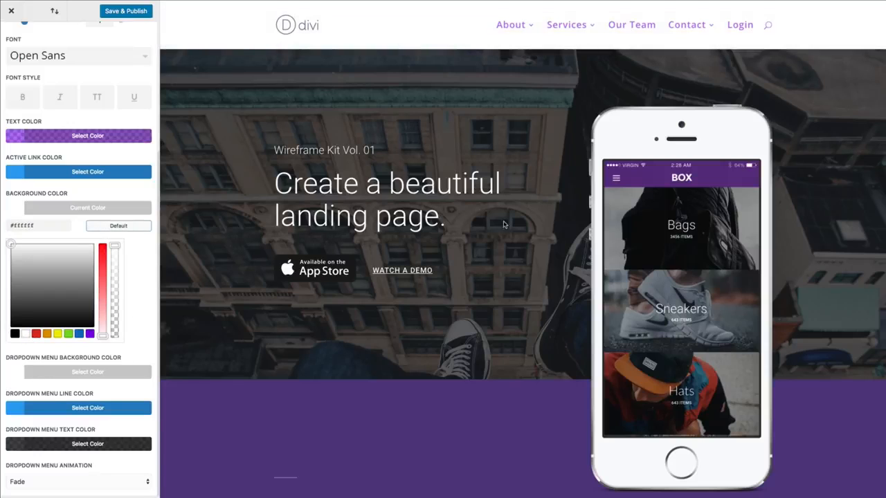
Set the dropdown menu background color to black, then reset it to default
{"action": "mouse_move", "coordinate": [573, 29]}
{"action": "left_click", "coordinate": [90, 371]}
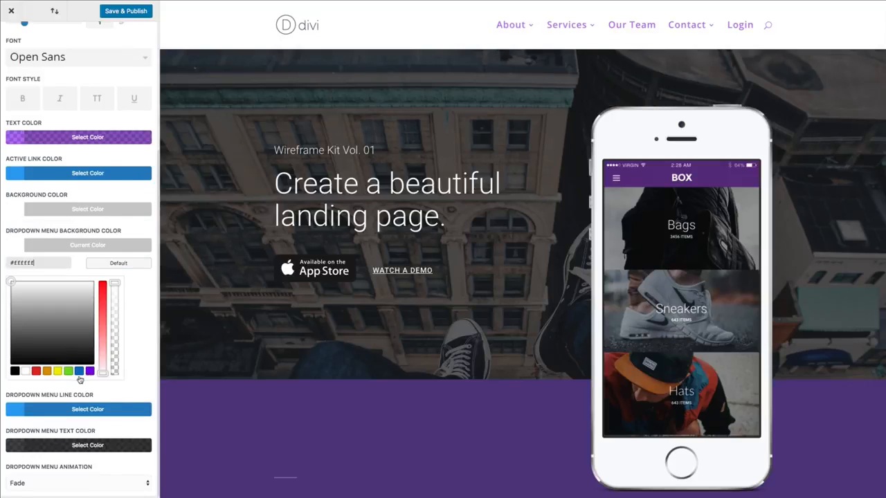
{"action": "left_click", "coordinate": [15, 371]}
{"action": "mouse_move", "coordinate": [574, 29]}
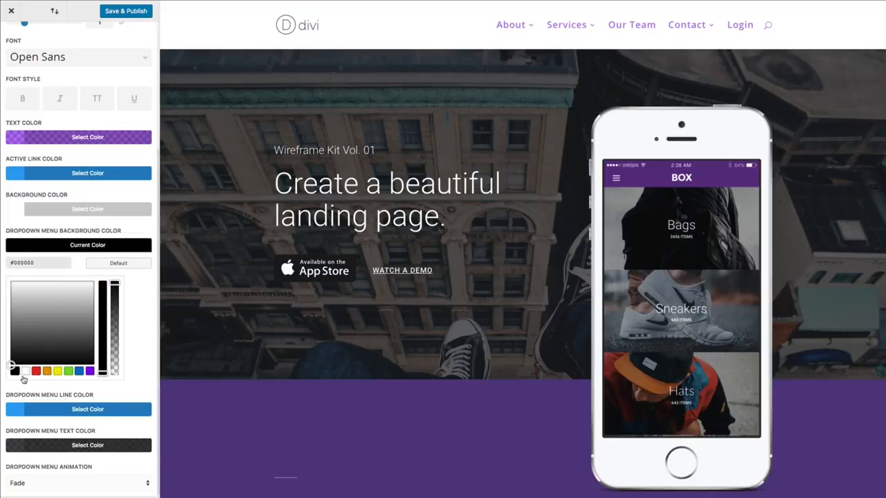
{"action": "left_click", "coordinate": [118, 263]}
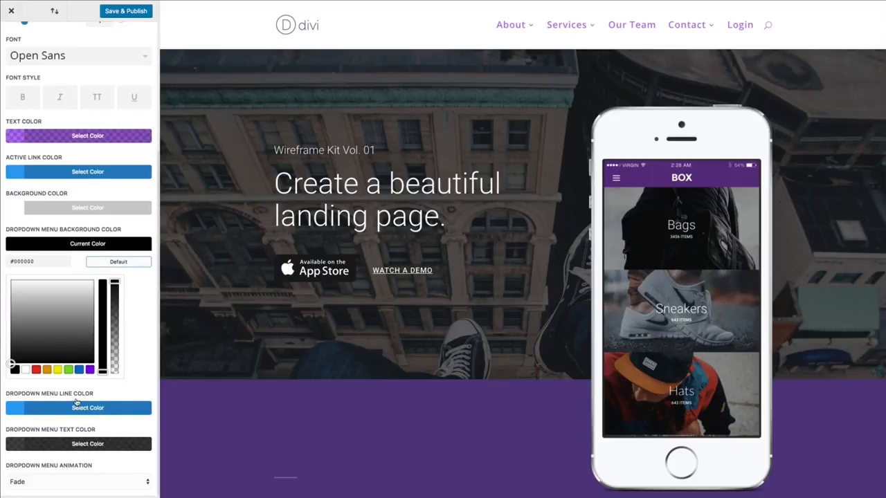
{"action": "scroll", "coordinate": [82, 408], "scroll_direction": "up", "scroll_amount": 1}
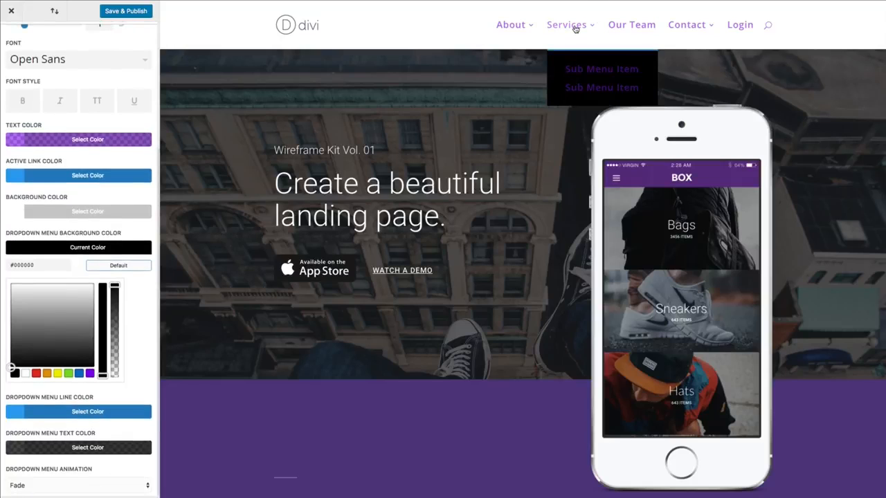
{"action": "left_click", "coordinate": [104, 266]}
{"action": "mouse_move", "coordinate": [557, 37]}
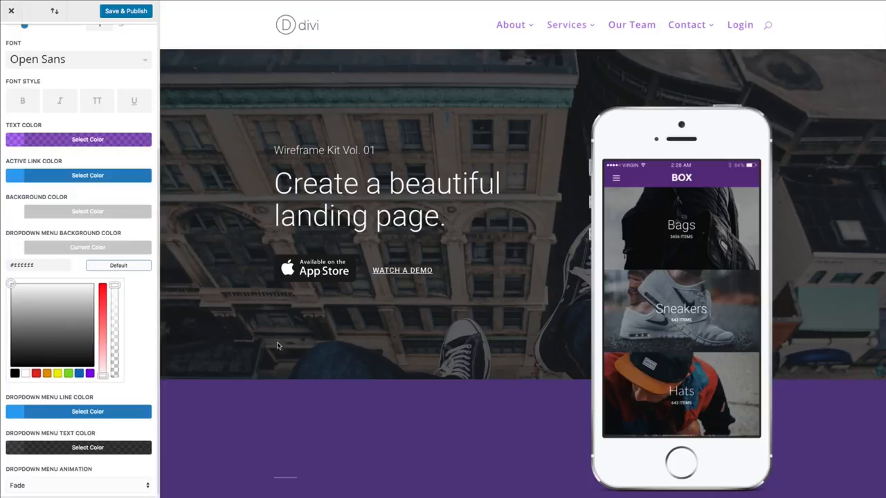
Set the dropdown menu animation to Expand
{"action": "scroll", "coordinate": [73, 420], "scroll_direction": "down", "scroll_amount": 1}
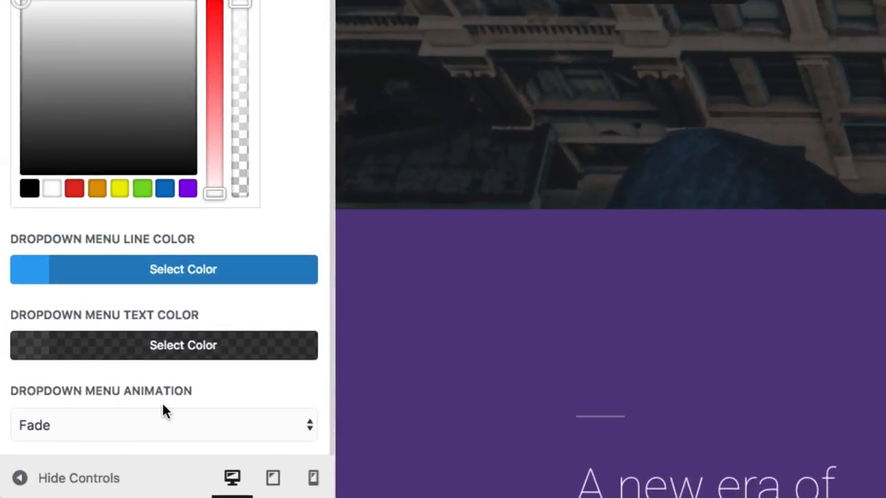
{"action": "left_click", "coordinate": [208, 425]}
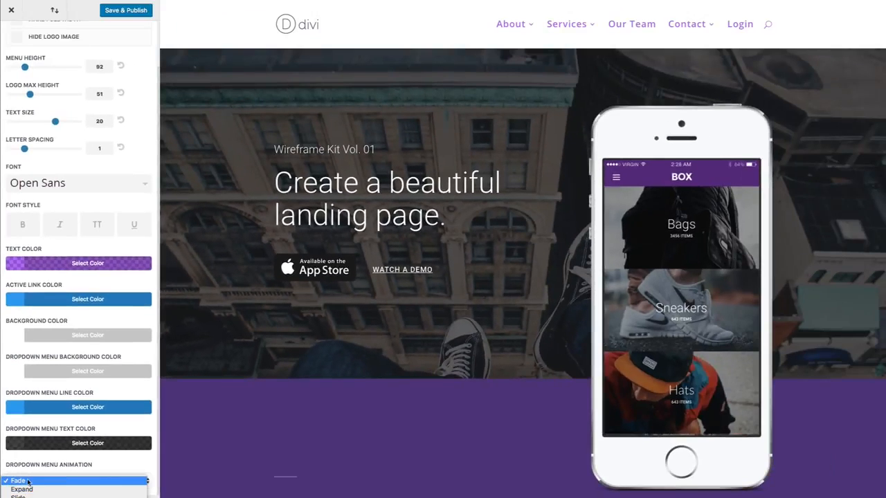
{"action": "left_click", "coordinate": [107, 470]}
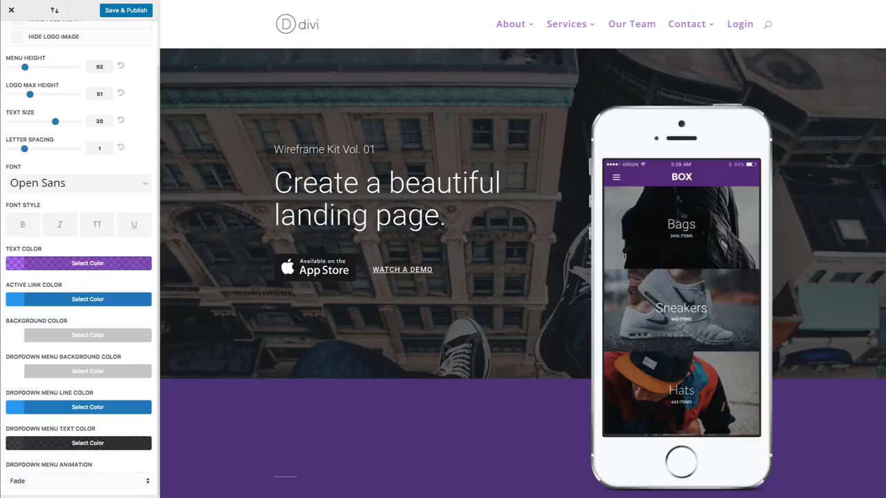
{"action": "mouse_move", "coordinate": [582, 28]}
{"action": "left_click", "coordinate": [113, 481]}
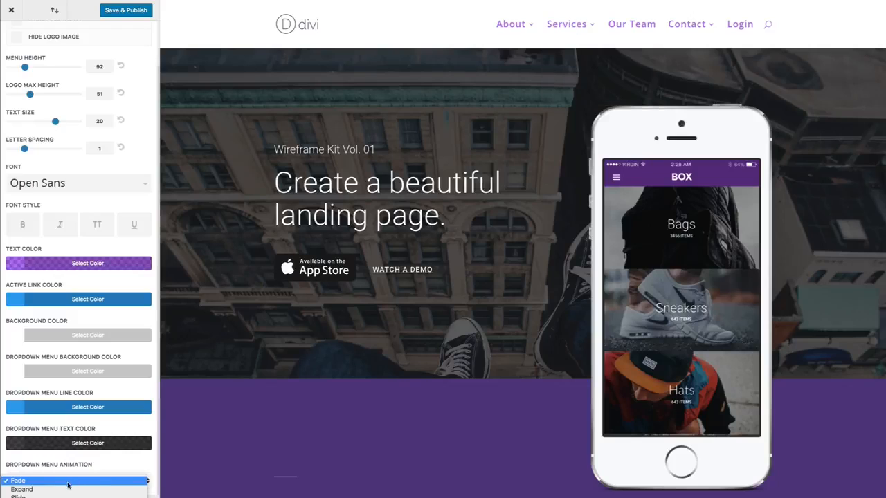
{"action": "left_click", "coordinate": [54, 490]}
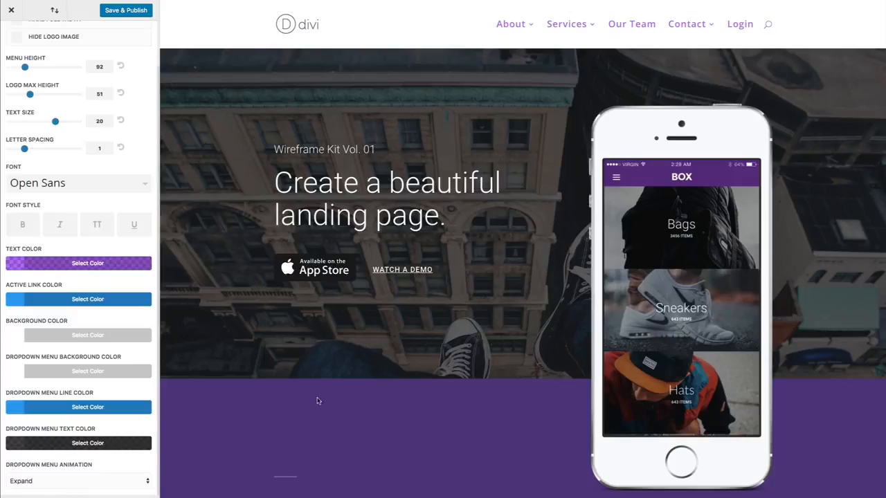
{"action": "mouse_move", "coordinate": [574, 32]}
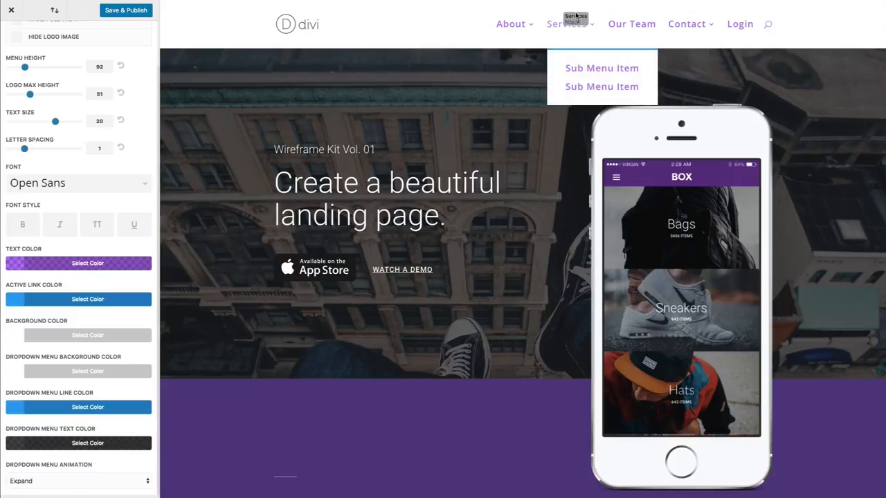
Try the dropdown menu animations Slide and Flip, previewing each on the Services menu
{"action": "left_click", "coordinate": [27, 480]}
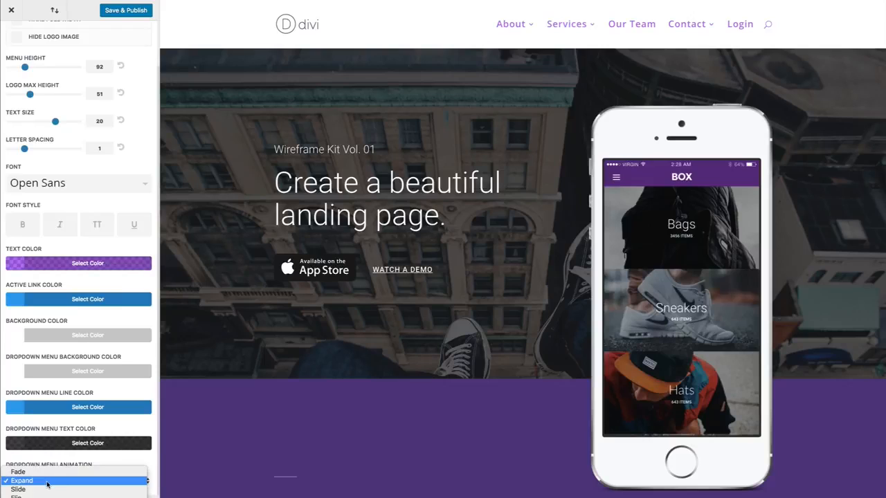
{"action": "left_click", "coordinate": [35, 490]}
{"action": "mouse_move", "coordinate": [572, 26]}
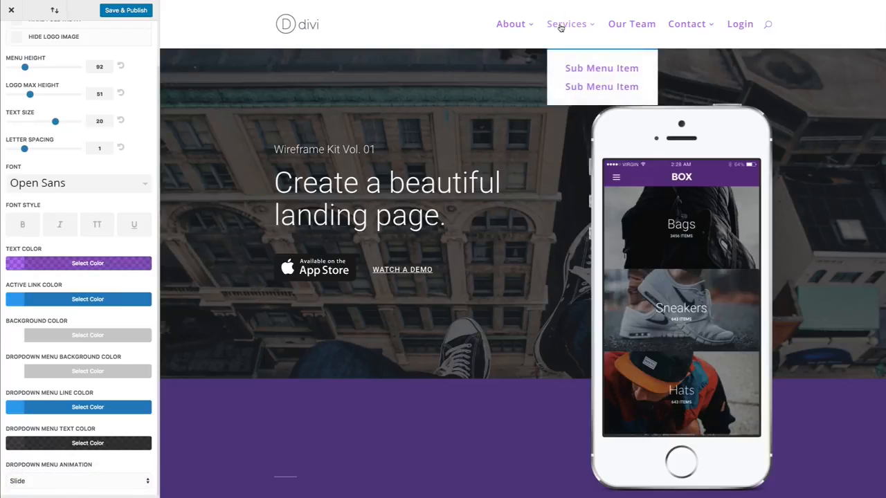
{"action": "left_click", "coordinate": [61, 481]}
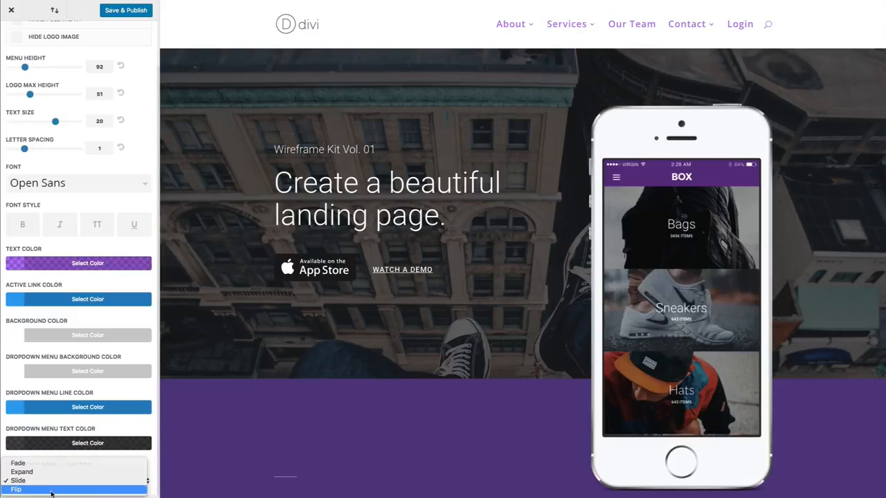
{"action": "left_click", "coordinate": [52, 490]}
{"action": "mouse_move", "coordinate": [567, 25]}
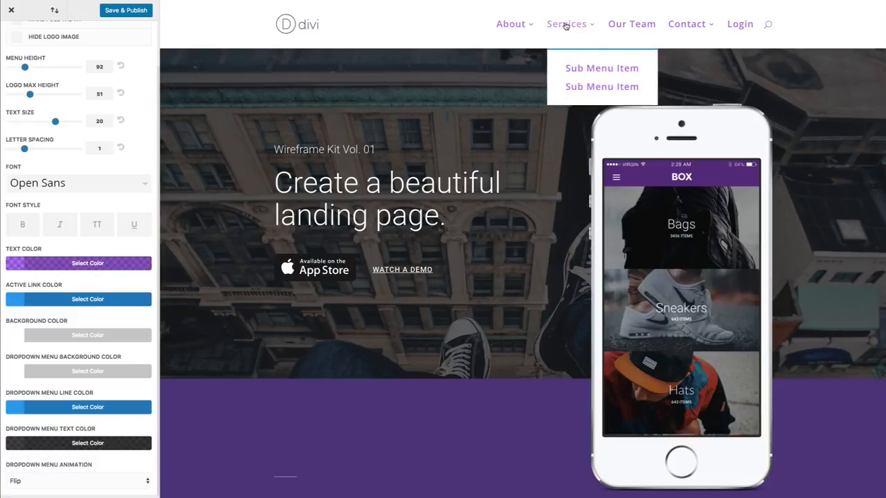
{"action": "mouse_move", "coordinate": [524, 25]}
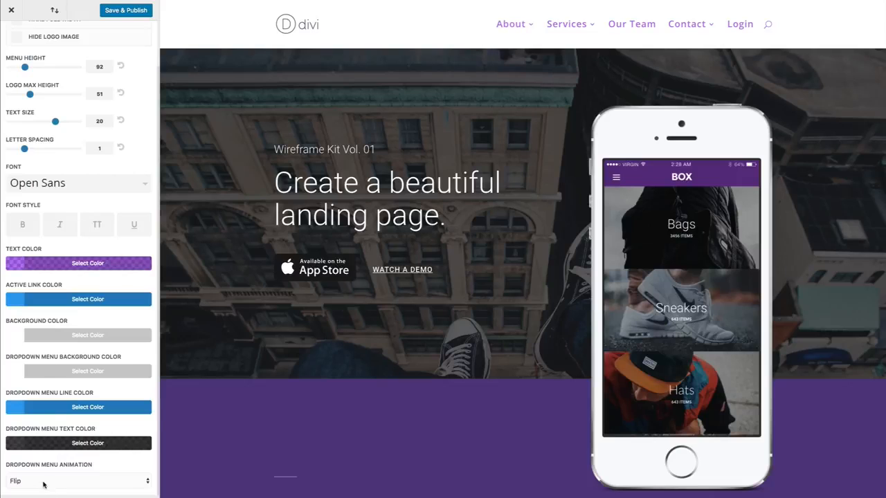
{"action": "left_click", "coordinate": [43, 483]}
{"action": "left_click", "coordinate": [39, 454]}
Return to Header & Navigation and open the Secondary Menu Bar settings
{"action": "scroll", "coordinate": [127, 260], "scroll_direction": "up", "scroll_amount": 2}
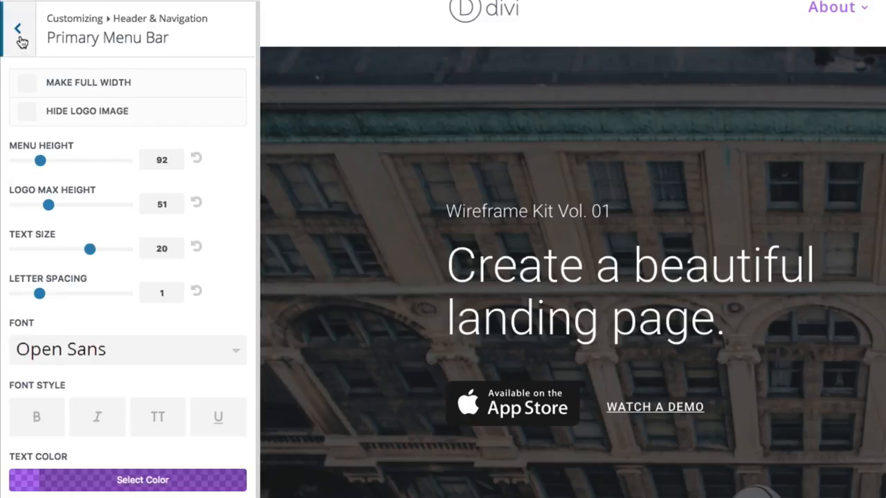
{"action": "left_click", "coordinate": [20, 38]}
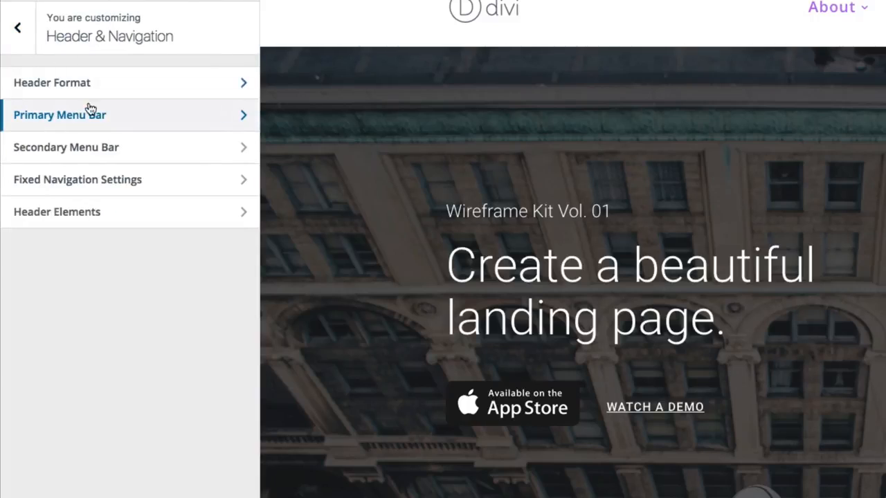
{"action": "left_click", "coordinate": [65, 154]}
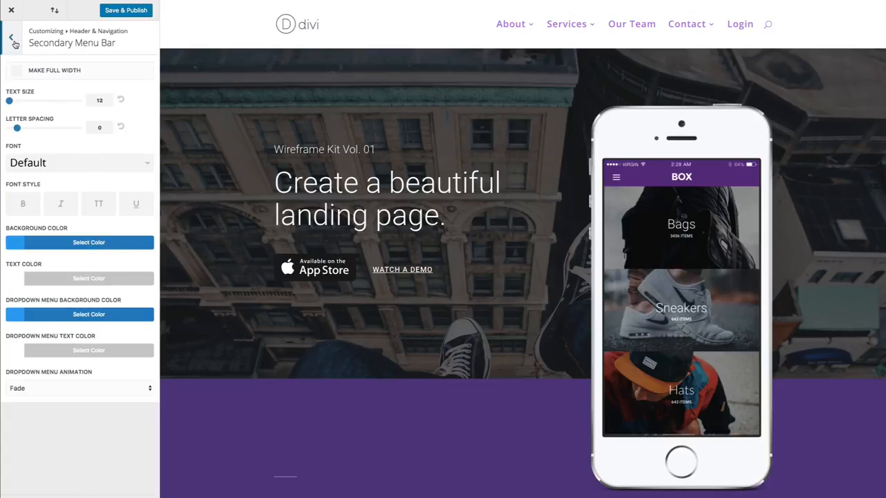
Open the Header Elements settings and enter a phone number
{"action": "left_click", "coordinate": [14, 41]}
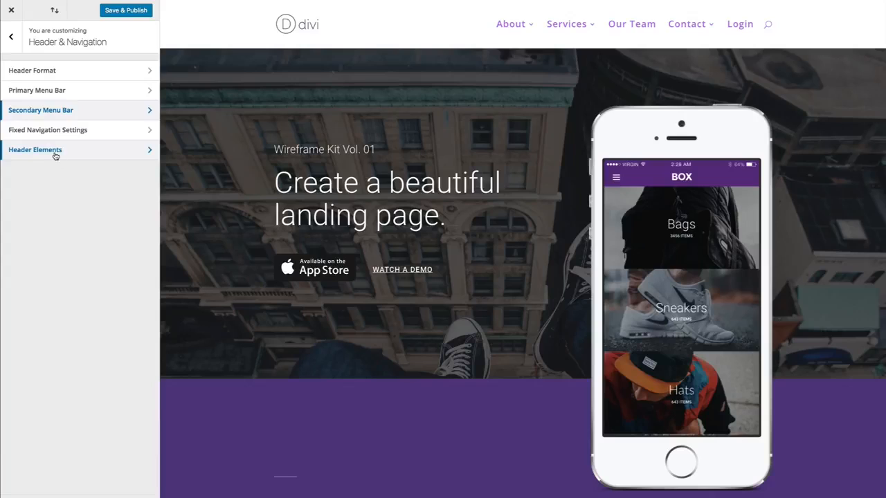
{"action": "left_click", "coordinate": [55, 157]}
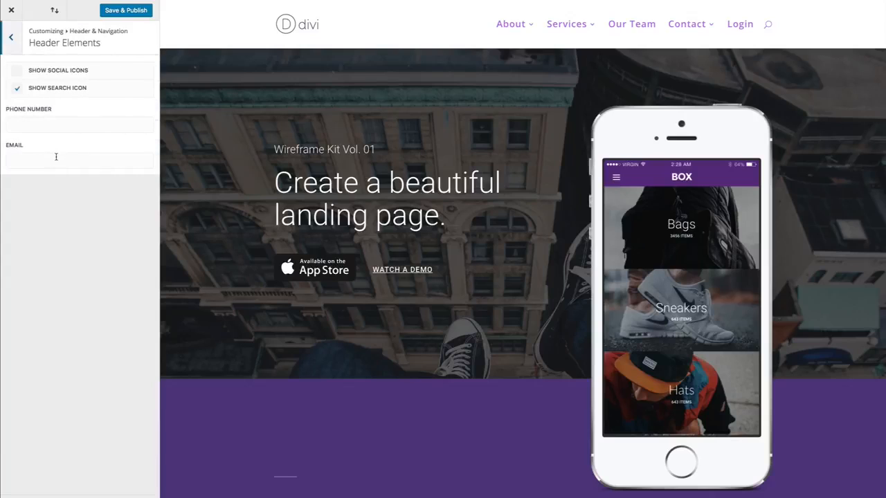
{"action": "left_click", "coordinate": [65, 123]}
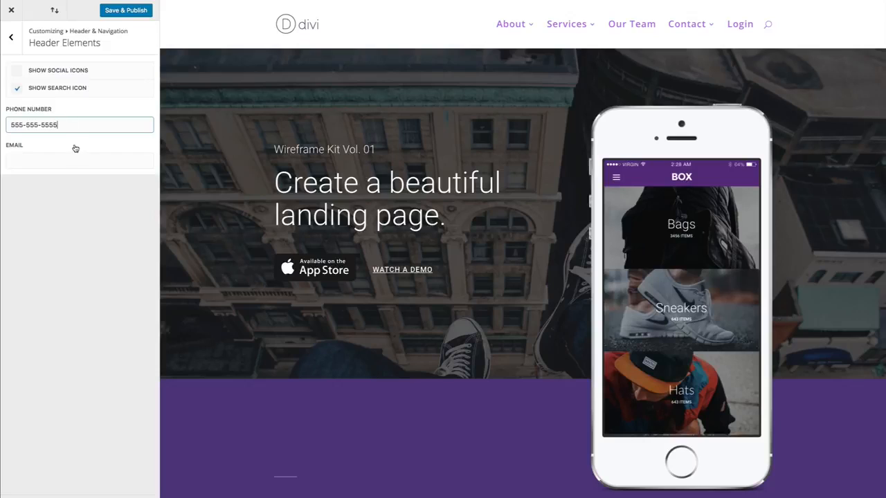
Enter a contact e-mail address in Header Elements and publish the changes
{"action": "left_click", "coordinate": [57, 161]}
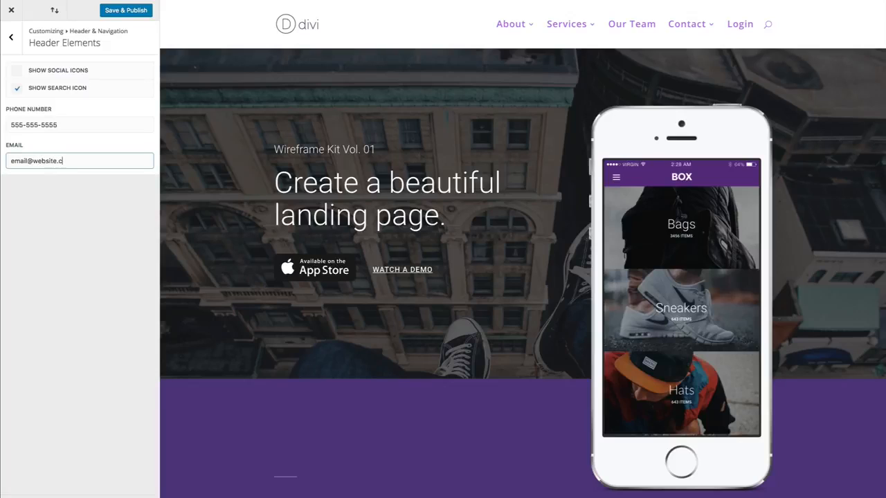
{"action": "left_click", "coordinate": [90, 209]}
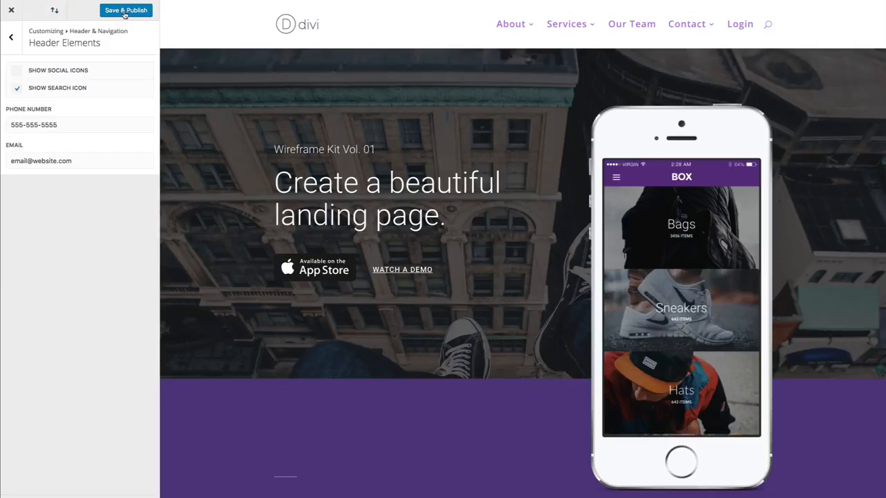
{"action": "left_click", "coordinate": [124, 11]}
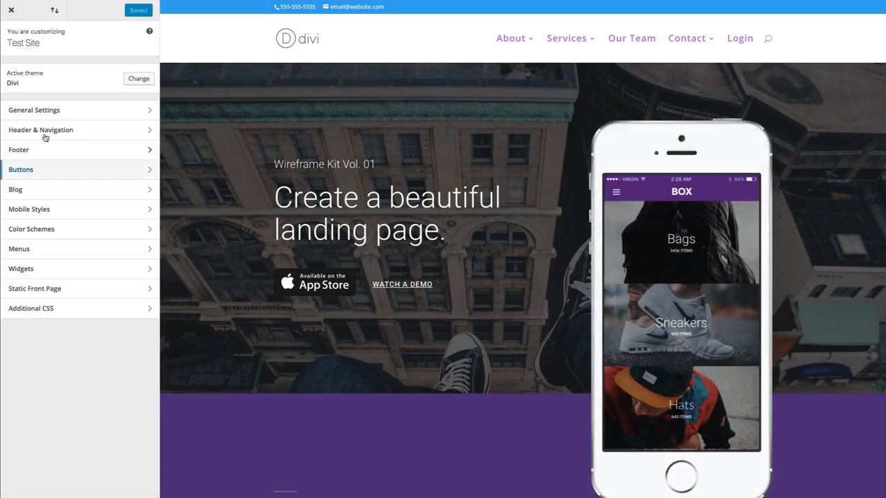
Reopen Header Elements and toggle the Show Social Icons option
{"action": "left_click", "coordinate": [38, 129]}
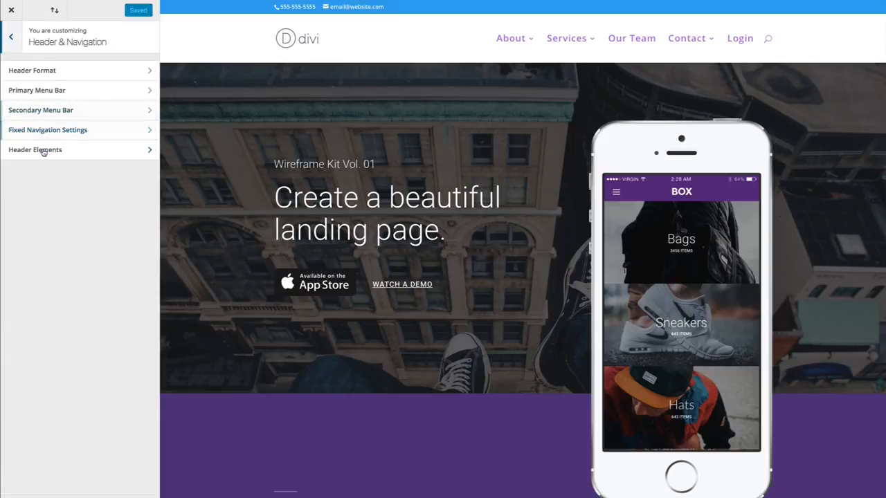
{"action": "left_click", "coordinate": [56, 151]}
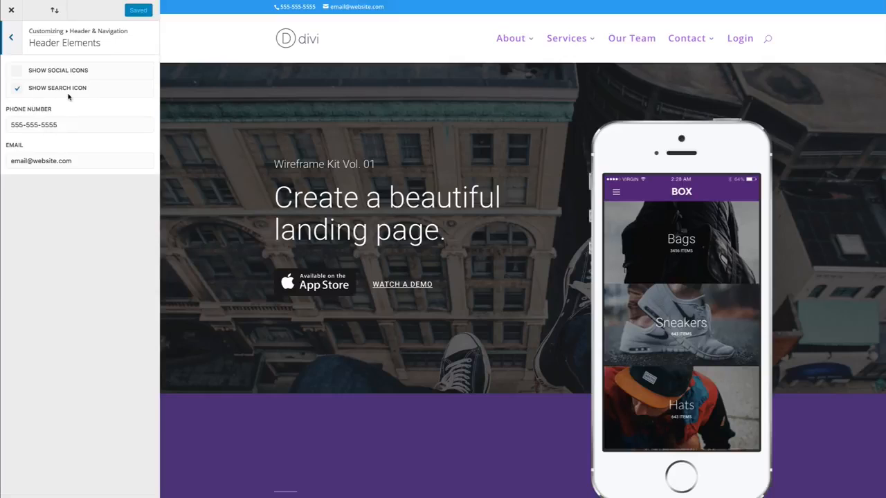
{"action": "left_click", "coordinate": [17, 72]}
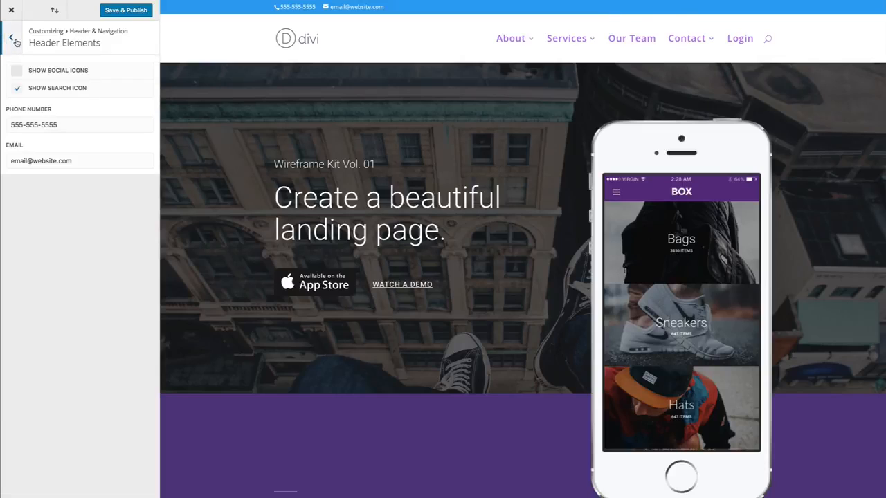
{"action": "left_click", "coordinate": [12, 39]}
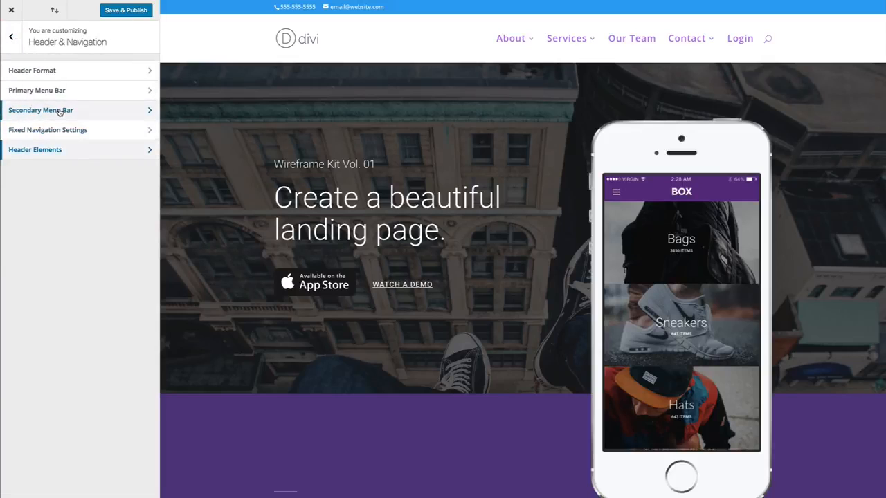
Set the secondary menu bar background color to purple #8300e9
{"action": "left_click", "coordinate": [60, 113]}
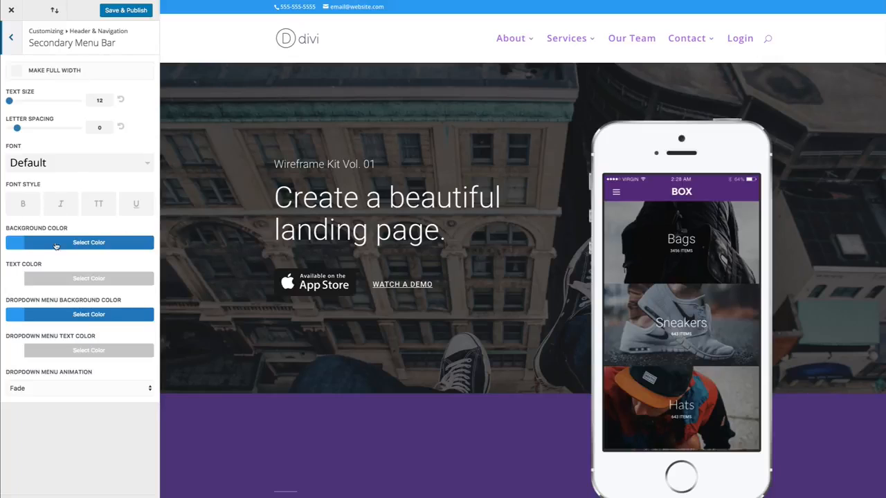
{"action": "left_click", "coordinate": [47, 244]}
{"action": "scroll", "coordinate": [104, 297], "scroll_direction": "down", "scroll_amount": 1}
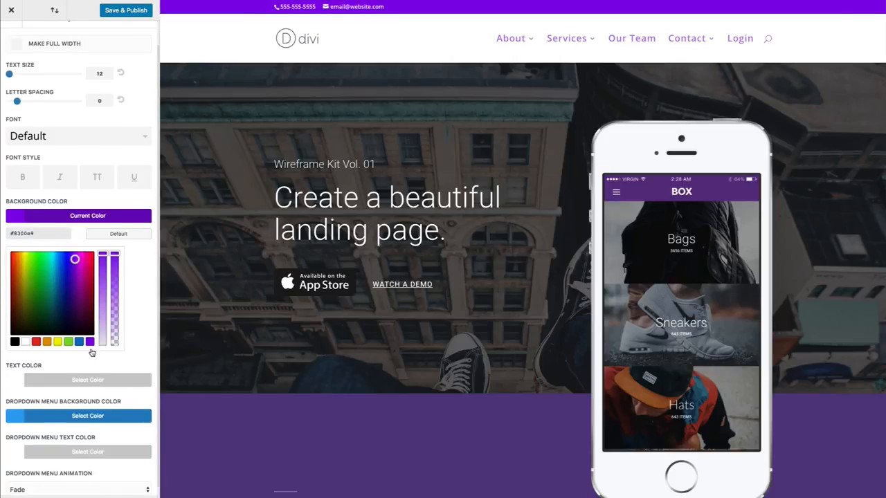
{"action": "left_click", "coordinate": [117, 256]}
{"action": "left_click", "coordinate": [119, 92]}
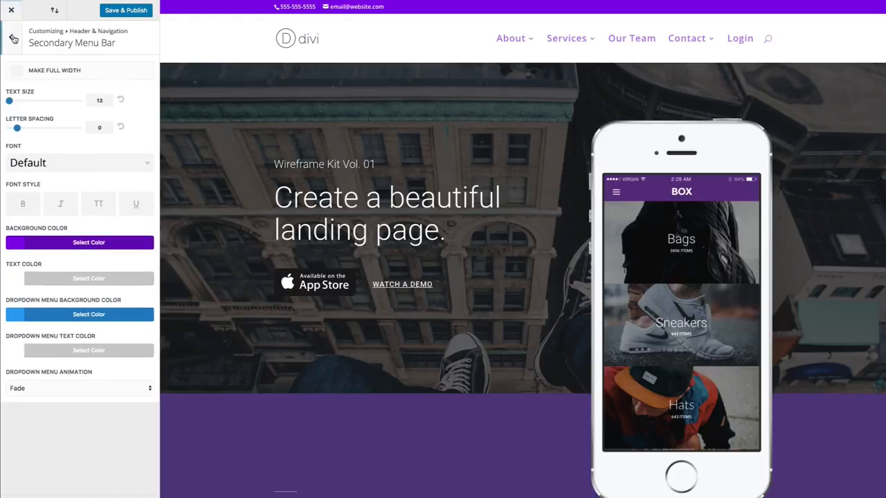
{"action": "left_click", "coordinate": [13, 39]}
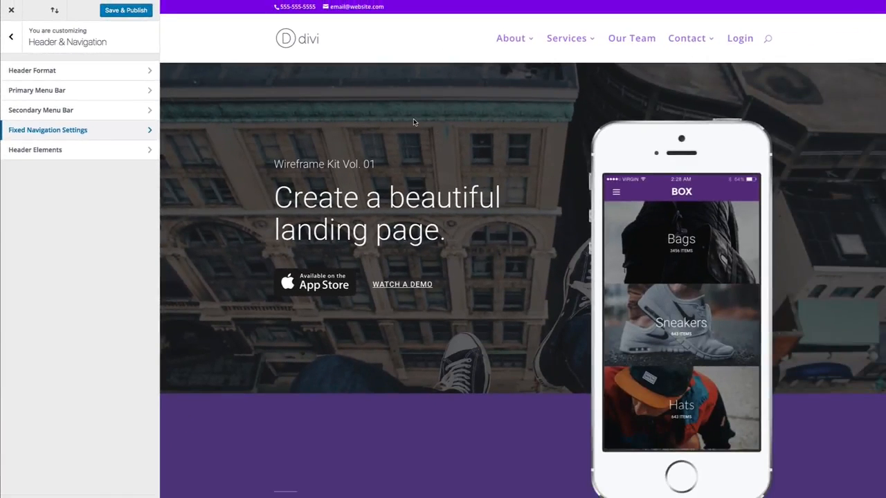
Scroll the preview page to examine the fixed header, then open Fixed Navigation Settings
{"action": "scroll", "coordinate": [414, 123], "scroll_direction": "down", "scroll_amount": 4}
{"action": "scroll", "coordinate": [416, 123], "scroll_direction": "up", "scroll_amount": 2}
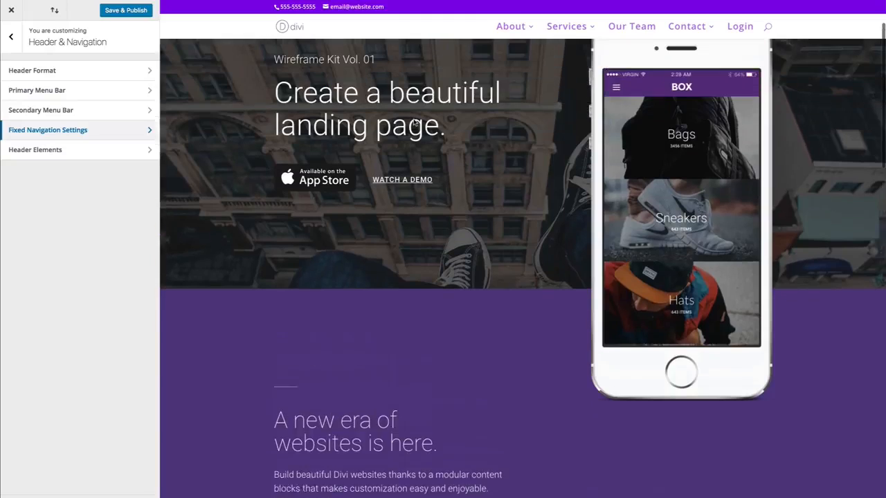
{"action": "scroll", "coordinate": [414, 122], "scroll_direction": "up", "scroll_amount": 2}
{"action": "scroll", "coordinate": [414, 123], "scroll_direction": "down", "scroll_amount": 4}
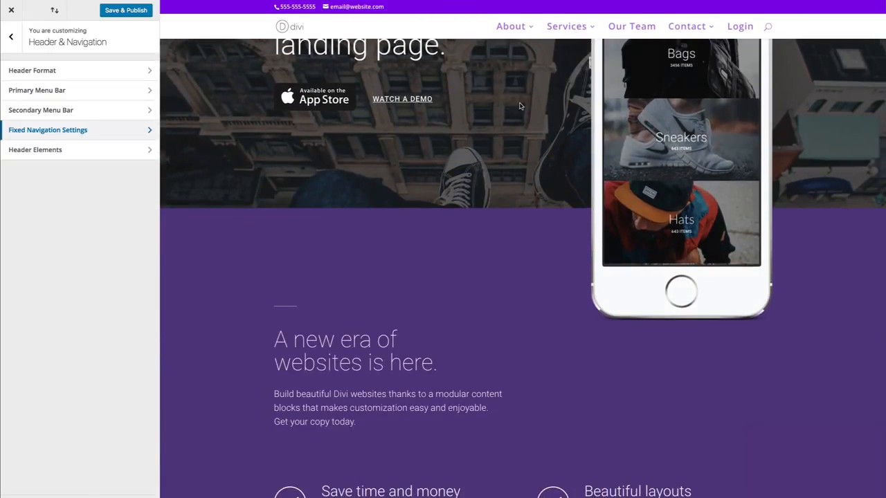
{"action": "scroll", "coordinate": [488, 173], "scroll_direction": "down", "scroll_amount": 2}
{"action": "scroll", "coordinate": [470, 111], "scroll_direction": "up", "scroll_amount": 2}
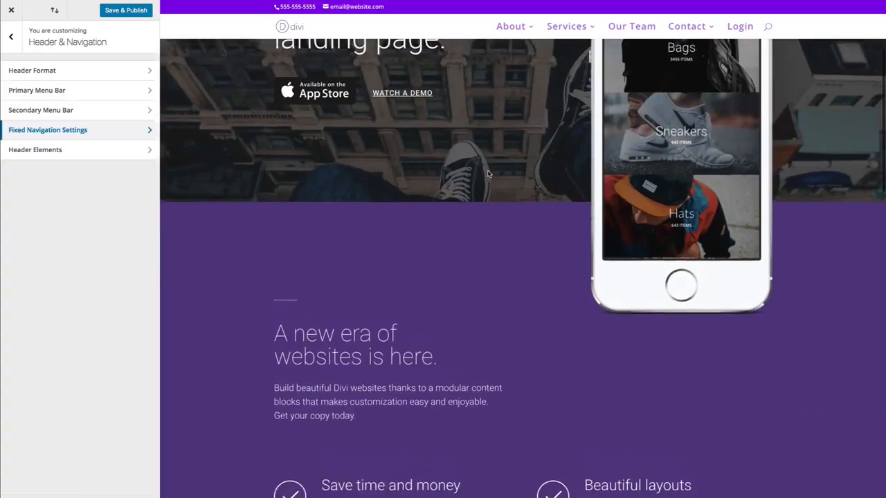
{"action": "scroll", "coordinate": [457, 62], "scroll_direction": "down", "scroll_amount": 1}
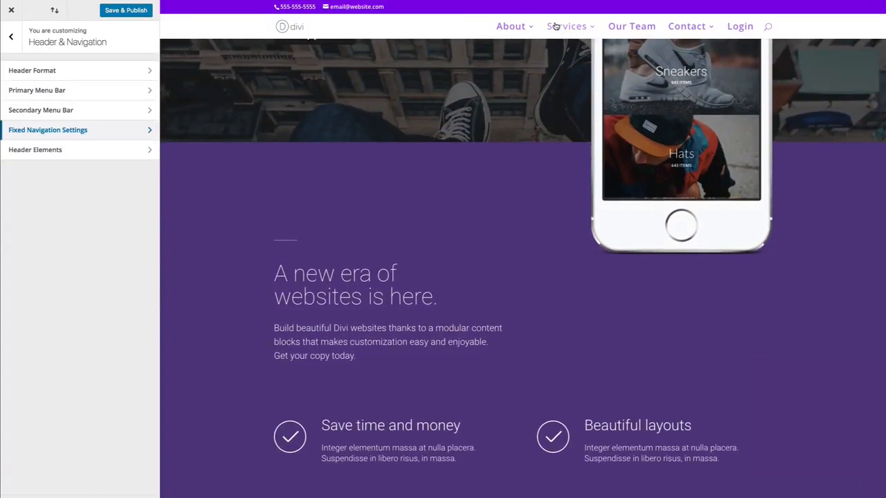
{"action": "scroll", "coordinate": [392, 79], "scroll_direction": "down", "scroll_amount": 1}
{"action": "scroll", "coordinate": [390, 79], "scroll_direction": "up", "scroll_amount": 1}
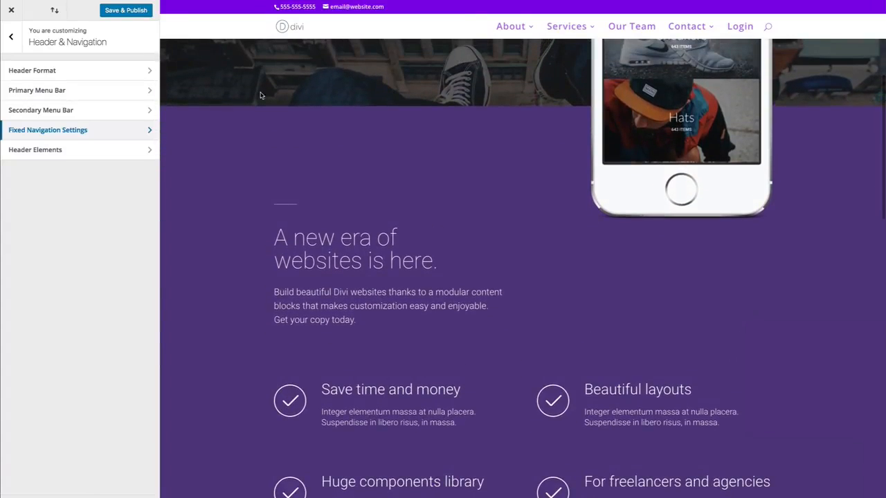
{"action": "left_click", "coordinate": [84, 132]}
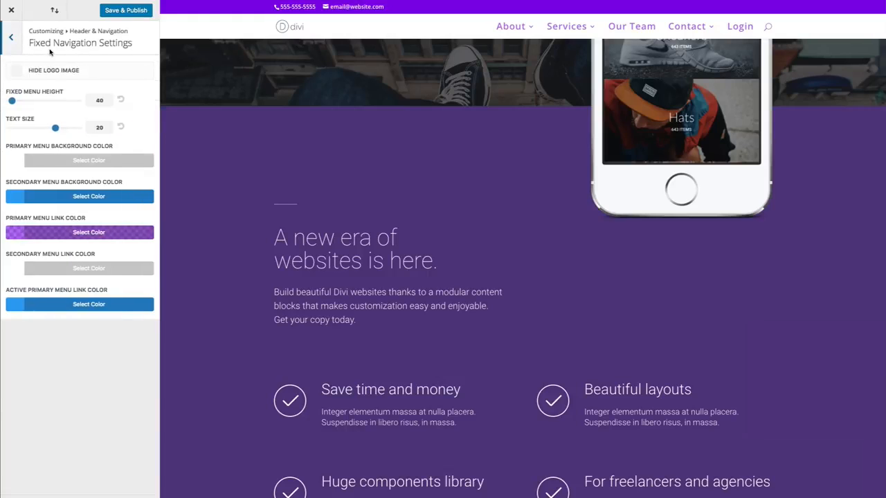
Enable Hide Logo Image for the fixed navigation
{"action": "scroll", "coordinate": [323, 118], "scroll_direction": "up", "scroll_amount": 2}
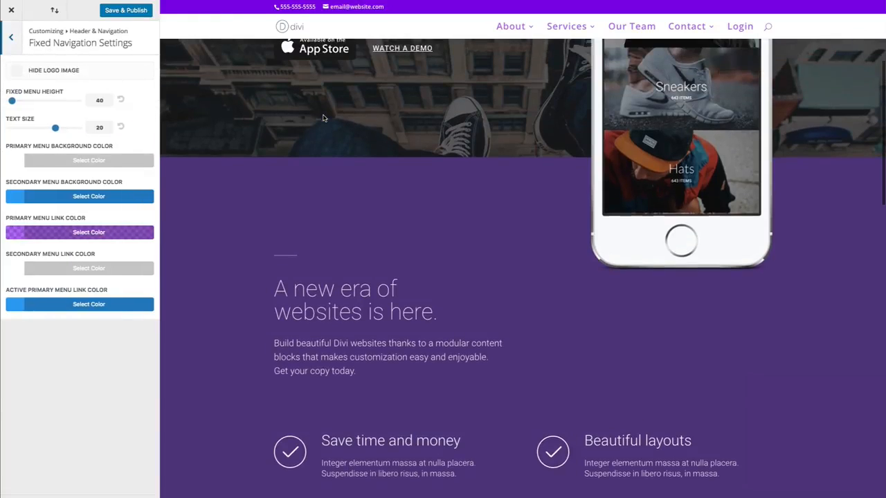
{"action": "scroll", "coordinate": [323, 118], "scroll_direction": "down", "scroll_amount": 1}
{"action": "left_click", "coordinate": [17, 72]}
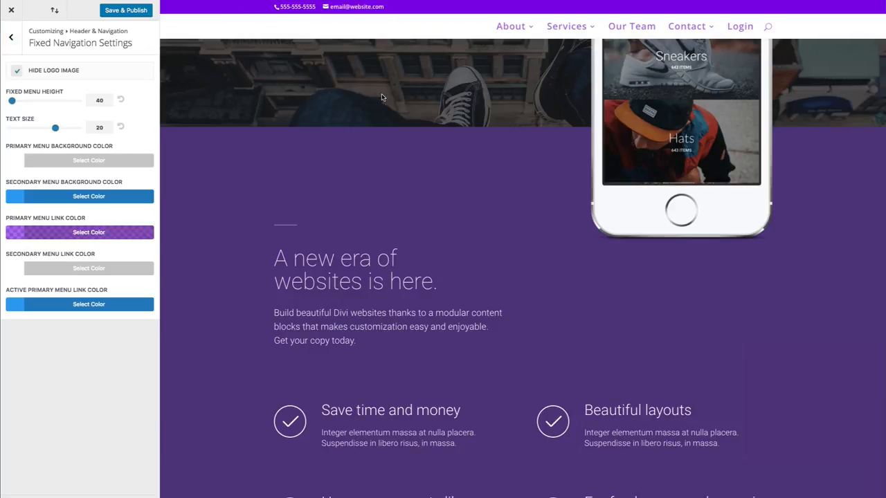
{"action": "scroll", "coordinate": [381, 97], "scroll_direction": "up", "scroll_amount": 5}
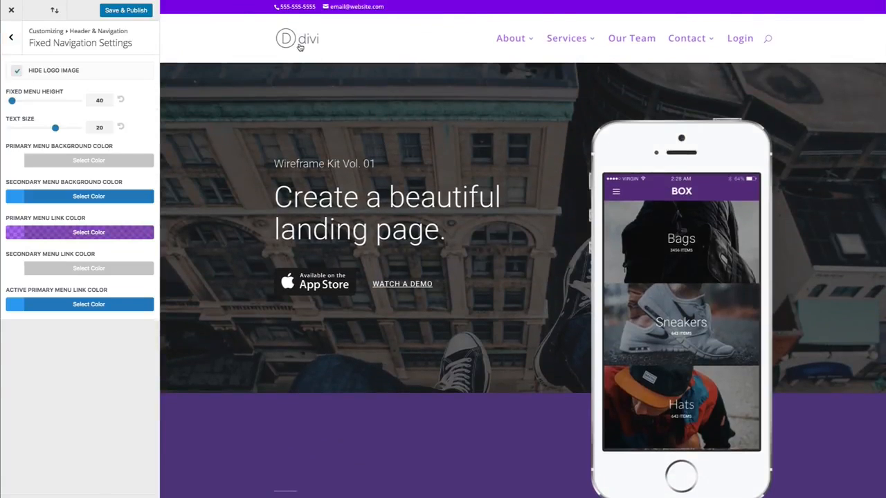
{"action": "scroll", "coordinate": [302, 51], "scroll_direction": "down", "scroll_amount": 4}
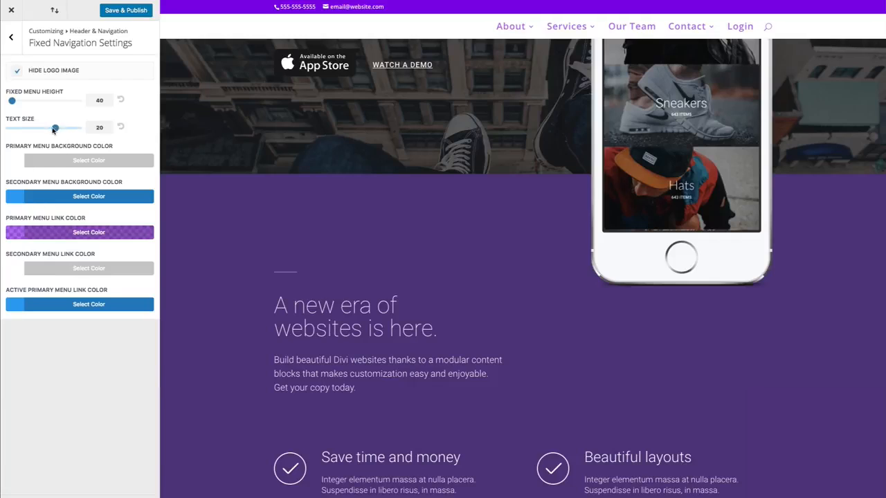
Set the fixed navigation text size to 15 and fixed menu height to 30, then return to the main customizer panel
{"action": "left_click_drag", "start_coordinate": [55, 130], "coordinate": [27, 132]}
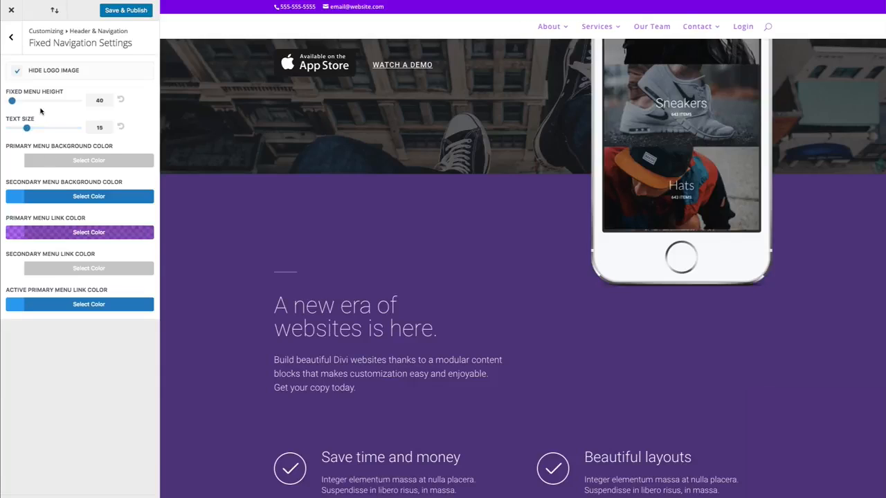
{"action": "left_click_drag", "start_coordinate": [13, 101], "coordinate": [6, 103]}
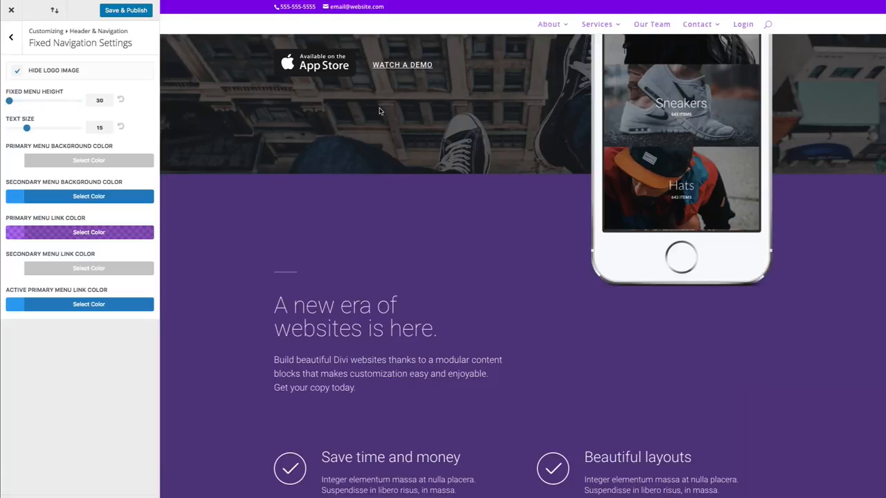
{"action": "scroll", "coordinate": [474, 109], "scroll_direction": "down", "scroll_amount": 4}
{"action": "scroll", "coordinate": [454, 111], "scroll_direction": "up", "scroll_amount": 7}
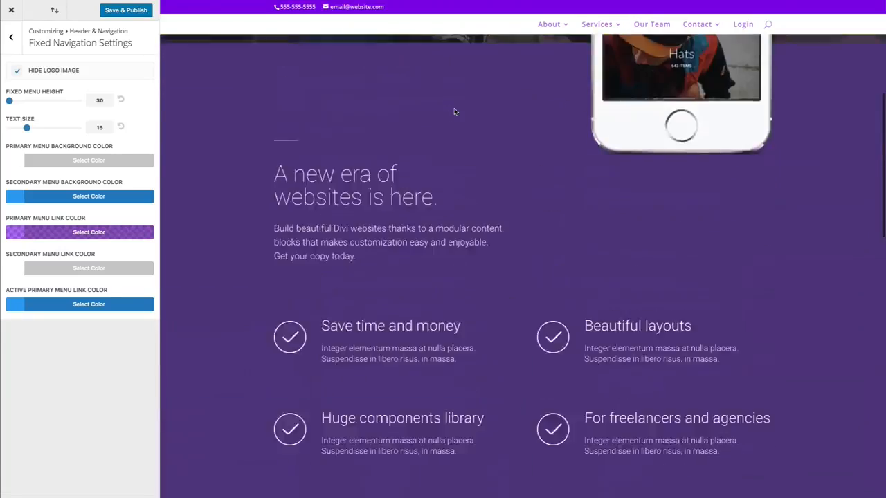
{"action": "scroll", "coordinate": [454, 111], "scroll_direction": "down", "scroll_amount": 9}
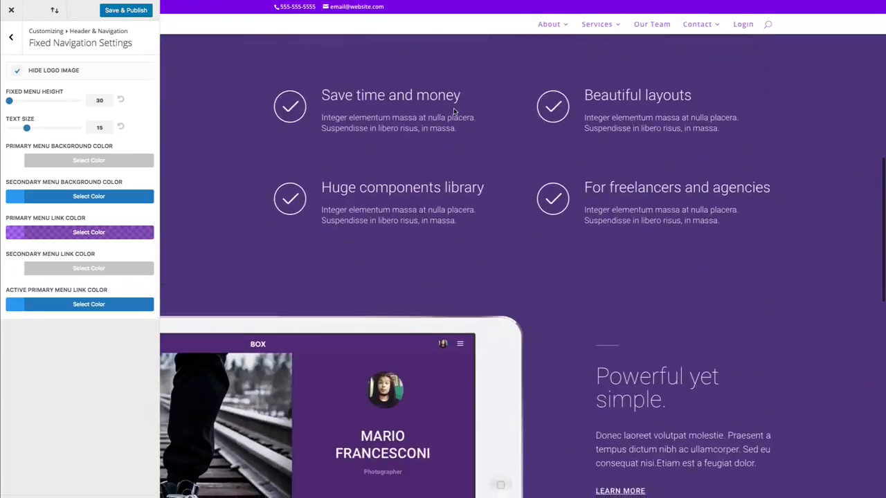
{"action": "scroll", "coordinate": [454, 111], "scroll_direction": "up", "scroll_amount": 4}
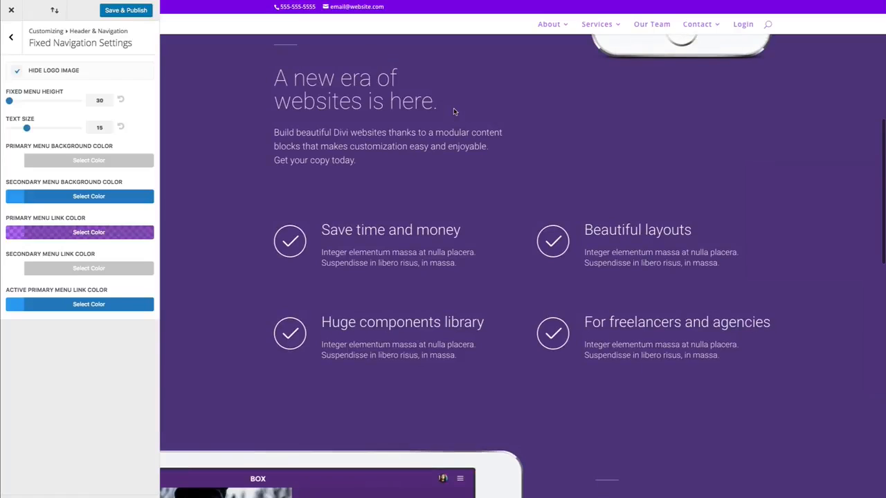
{"action": "left_click", "coordinate": [11, 40]}
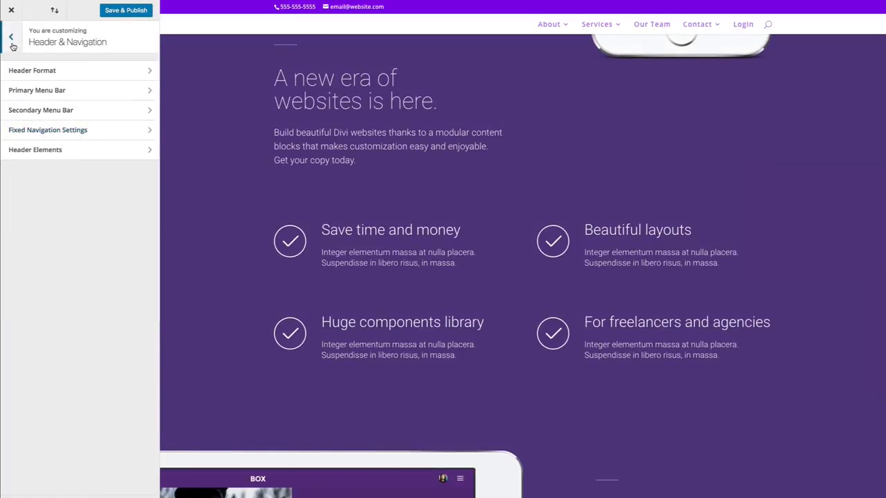
{"action": "left_click", "coordinate": [11, 42]}
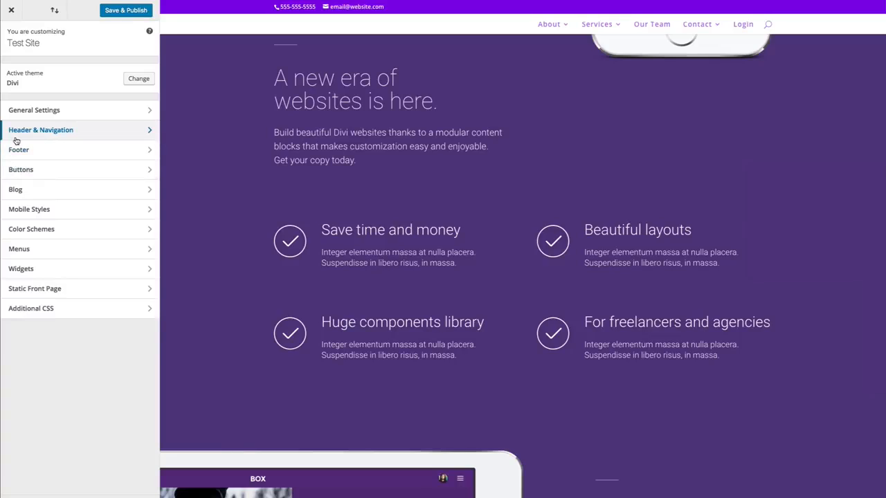